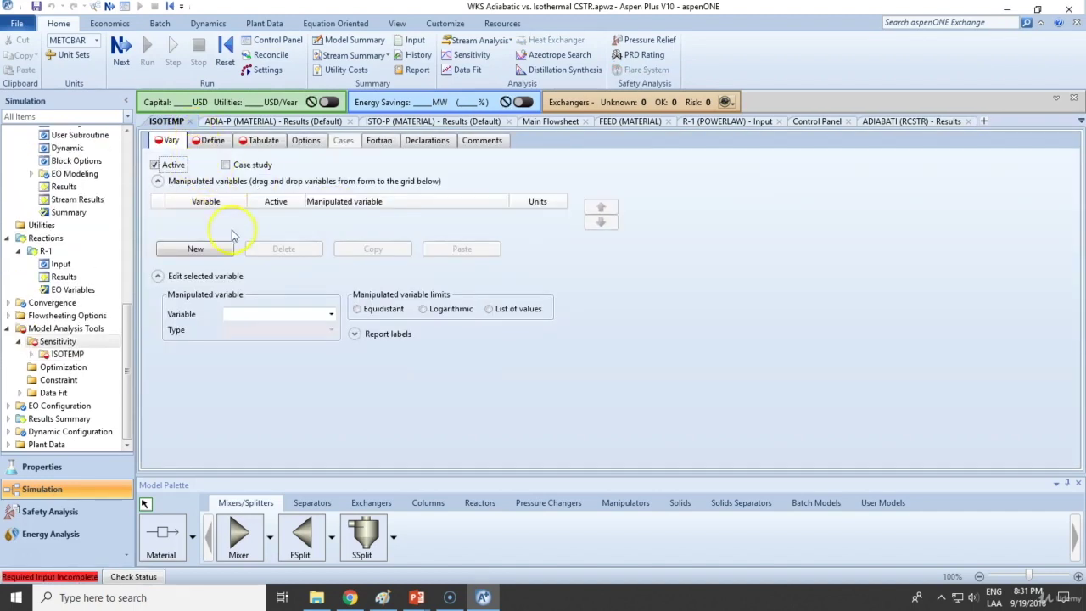
# Add a manipulated variable of type Block-Var and assign it to block B3
pyautogui.click(330, 330)
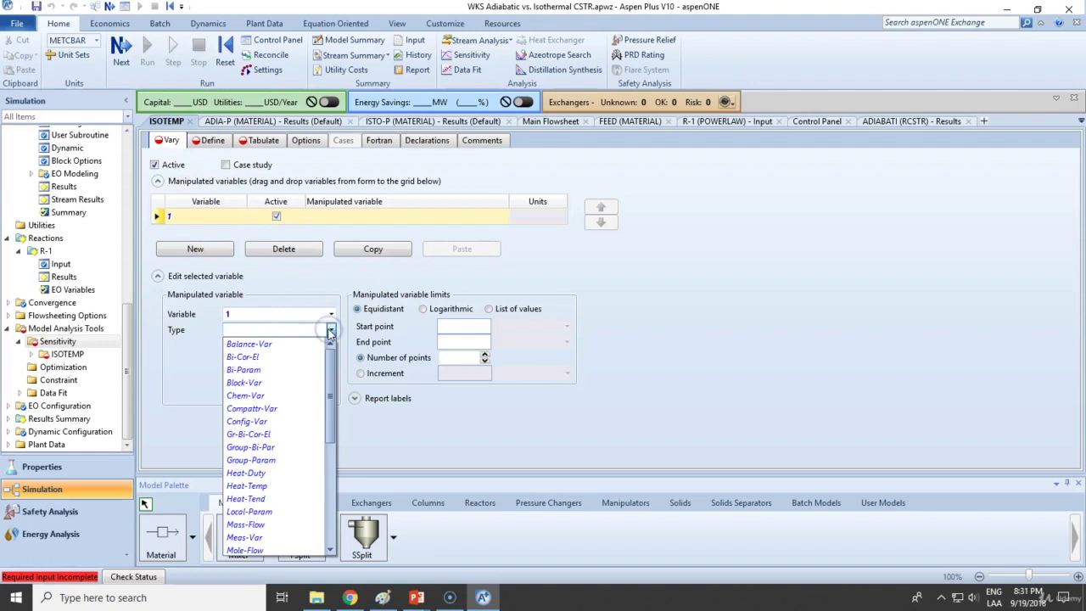
pyautogui.click(244, 382)
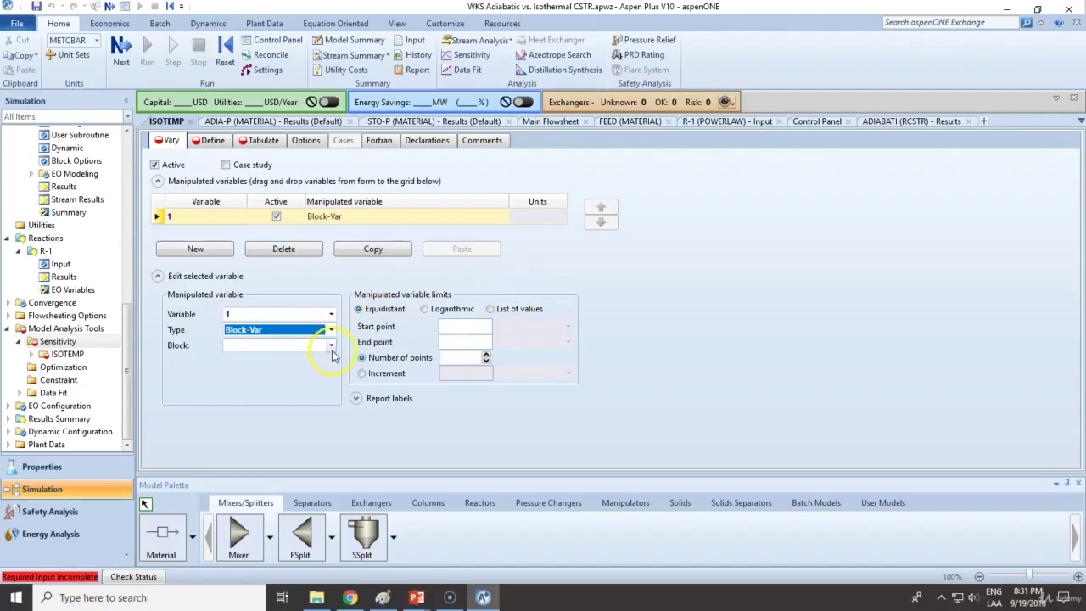
pyautogui.click(331, 345)
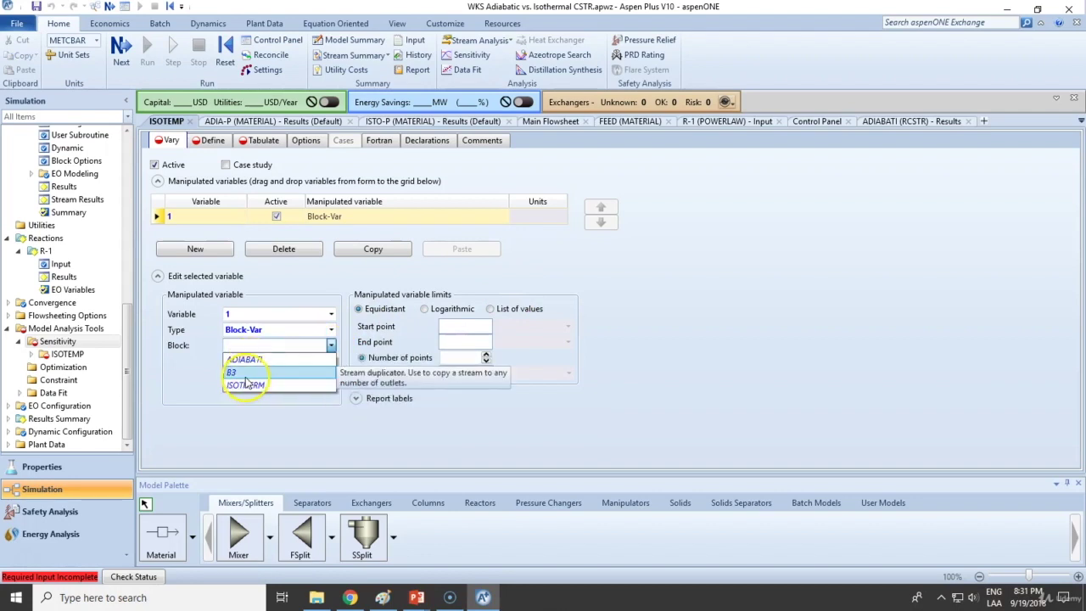
pyautogui.click(246, 377)
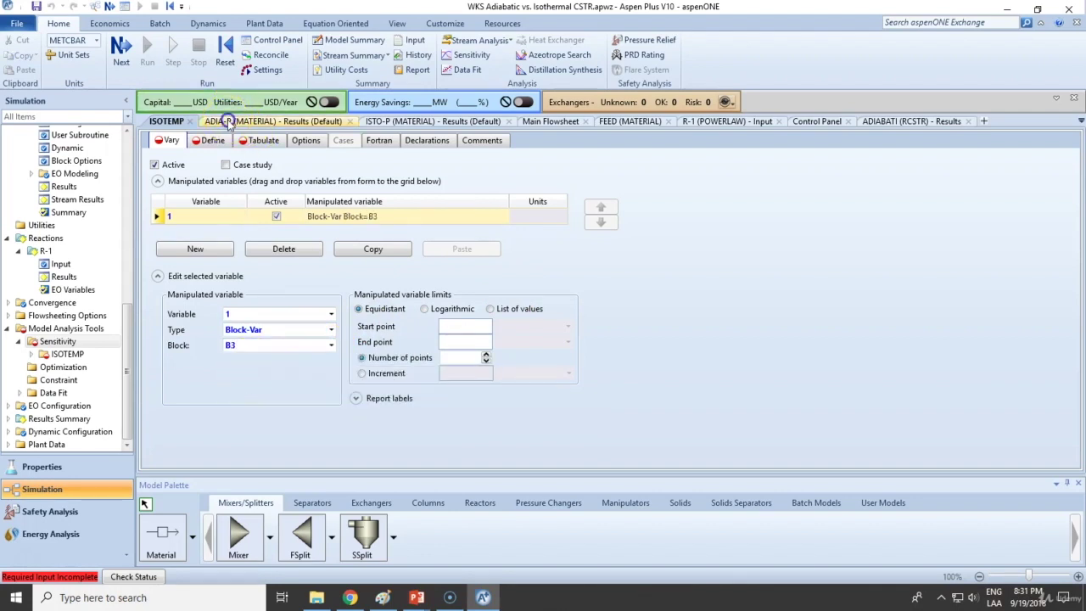
# Check the block names on the main flowsheet and change the manipulated variable's block to ISOTHERM
pyautogui.click(254, 121)
pyautogui.click(407, 123)
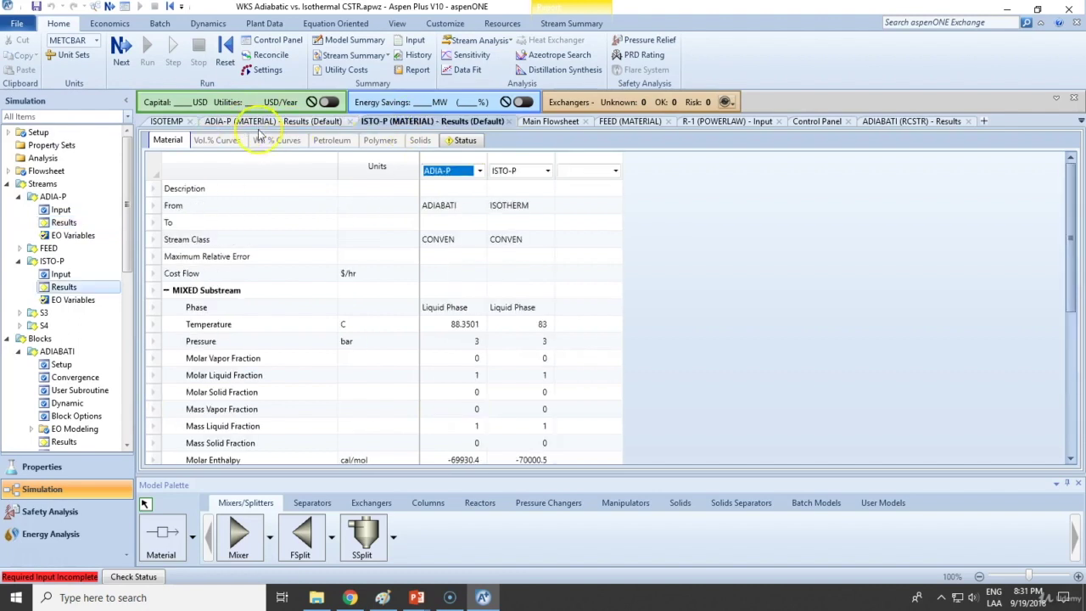
pyautogui.click(553, 121)
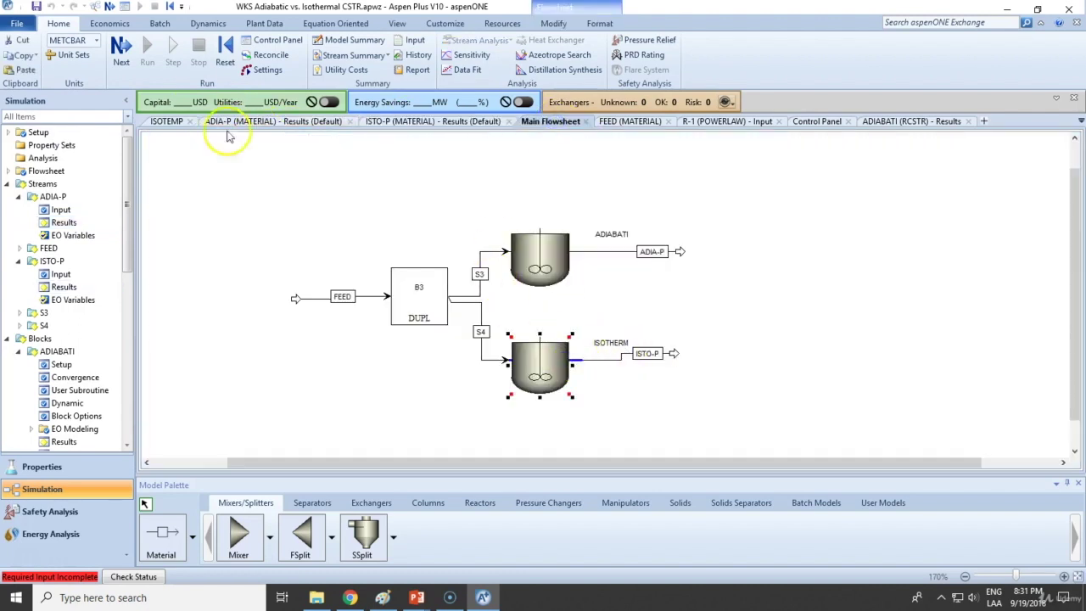
pyautogui.click(170, 123)
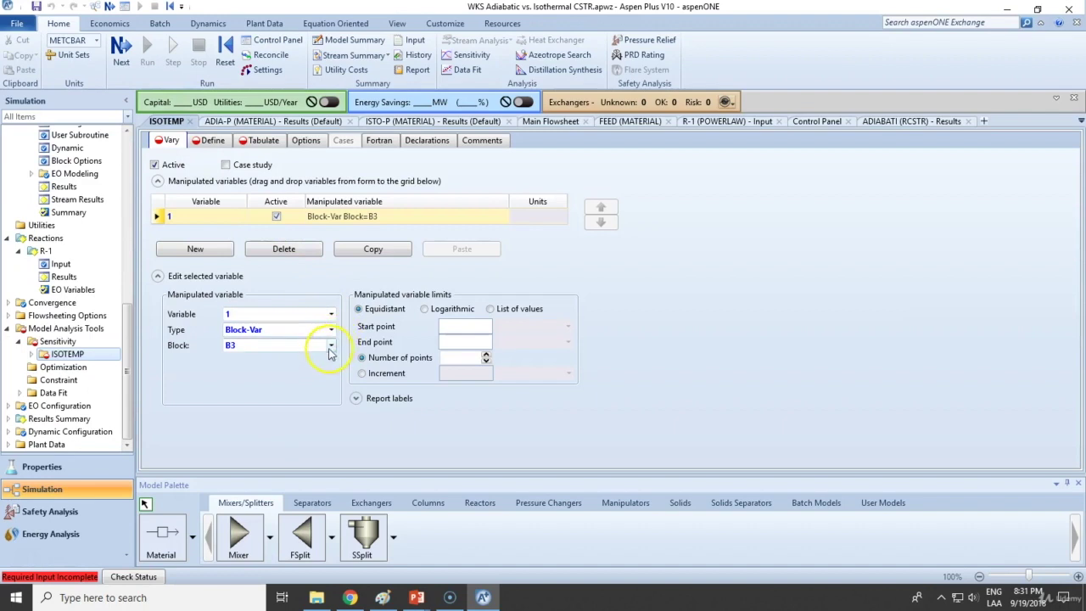
pyautogui.click(331, 345)
pyautogui.click(250, 383)
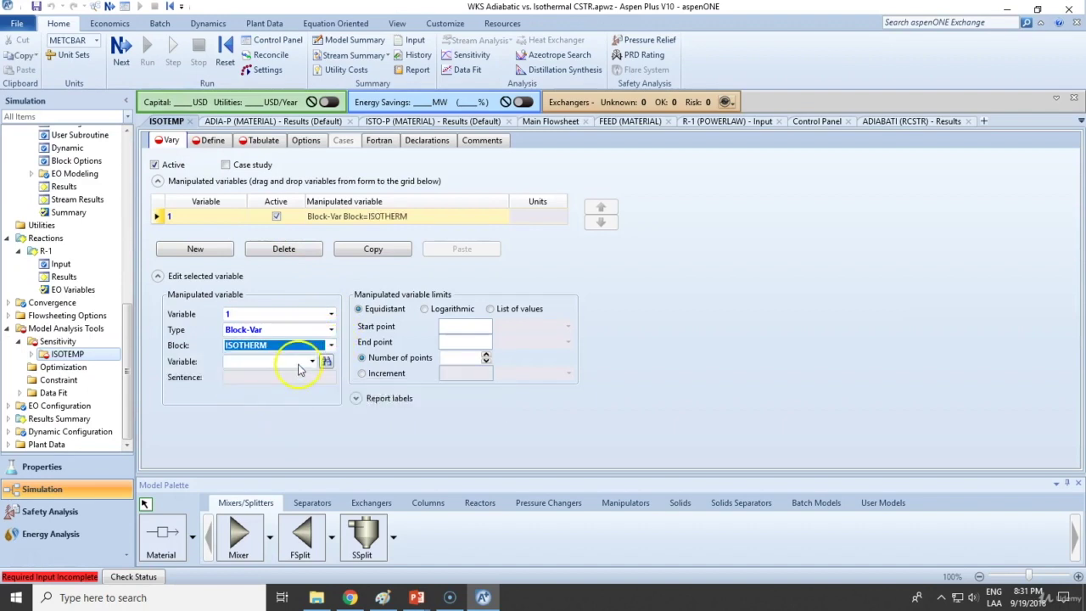
# Search the block's variables for "temp" and choose TEMP, the specified reactor temperature, as the manipulated variable
pyautogui.click(326, 361)
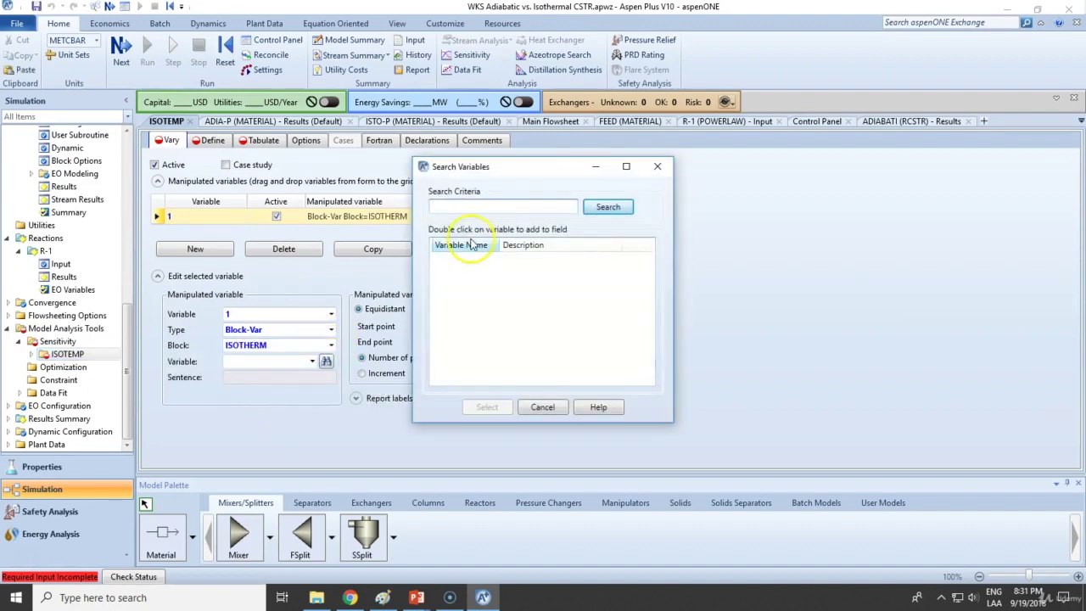
pyautogui.write('temp')
pyautogui.press('Return')
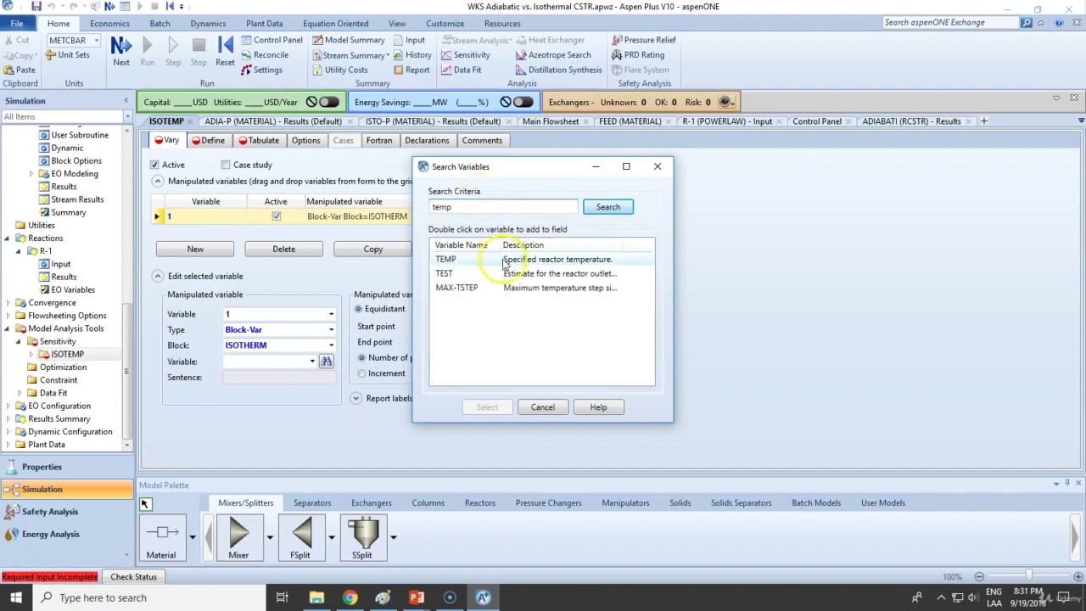
pyautogui.click(447, 259)
pyautogui.click(488, 408)
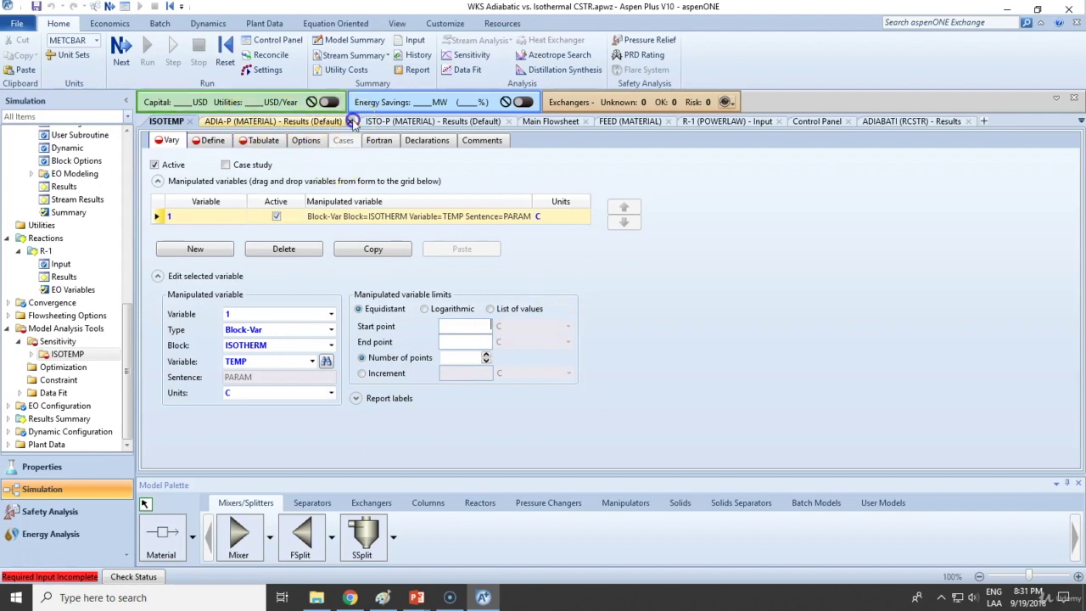
# Close the ADIA-P and ISTO-P stream results and look at the ISOTHERM reactor's results summary
pyautogui.click(348, 121)
pyautogui.click(348, 122)
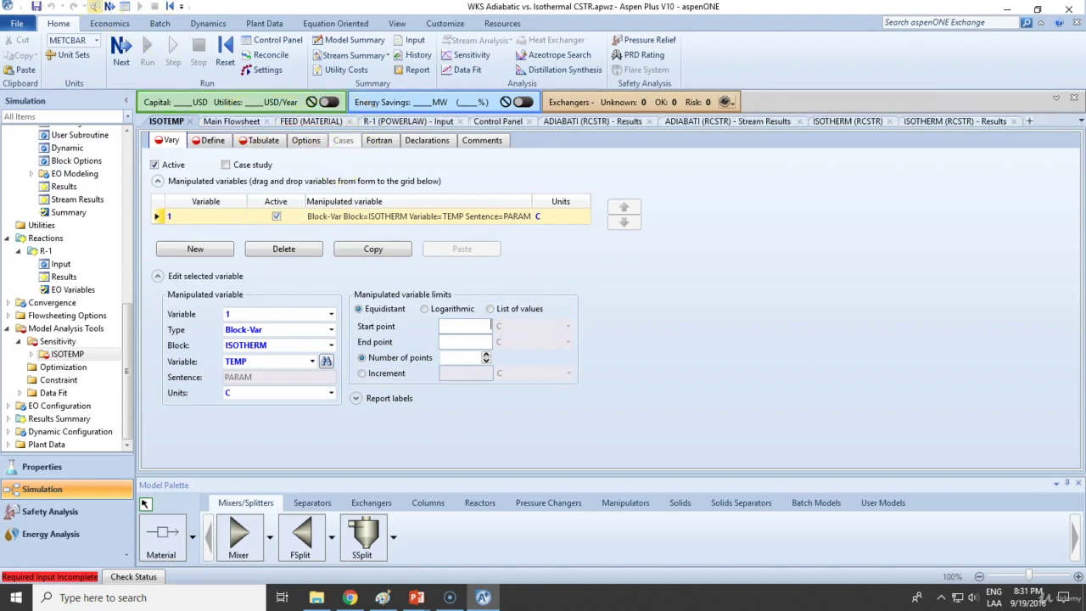
pyautogui.click(231, 121)
pyautogui.rightClick(525, 367)
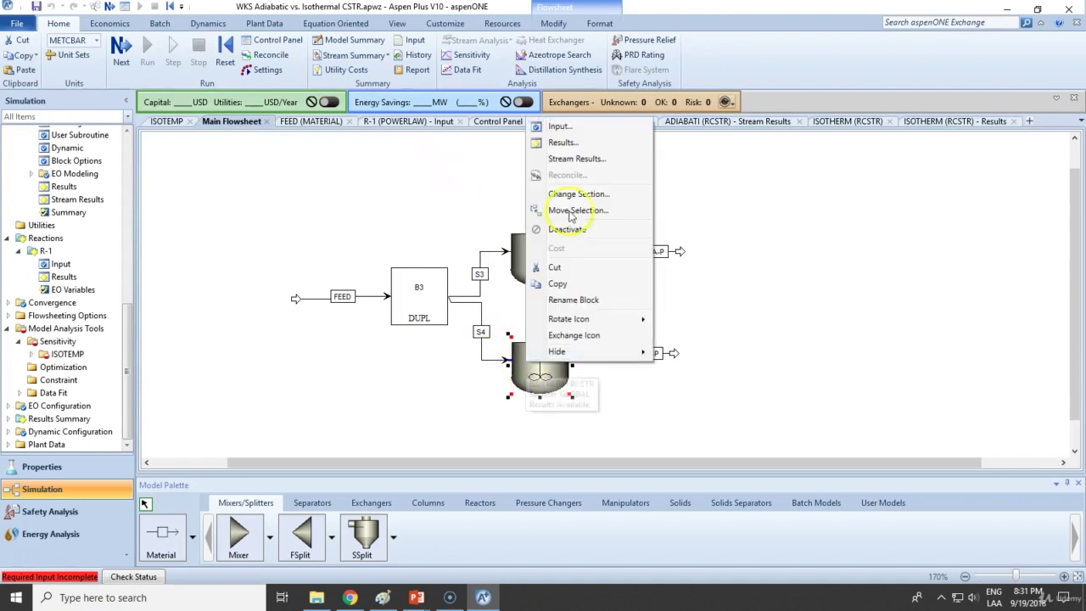
pyautogui.click(576, 144)
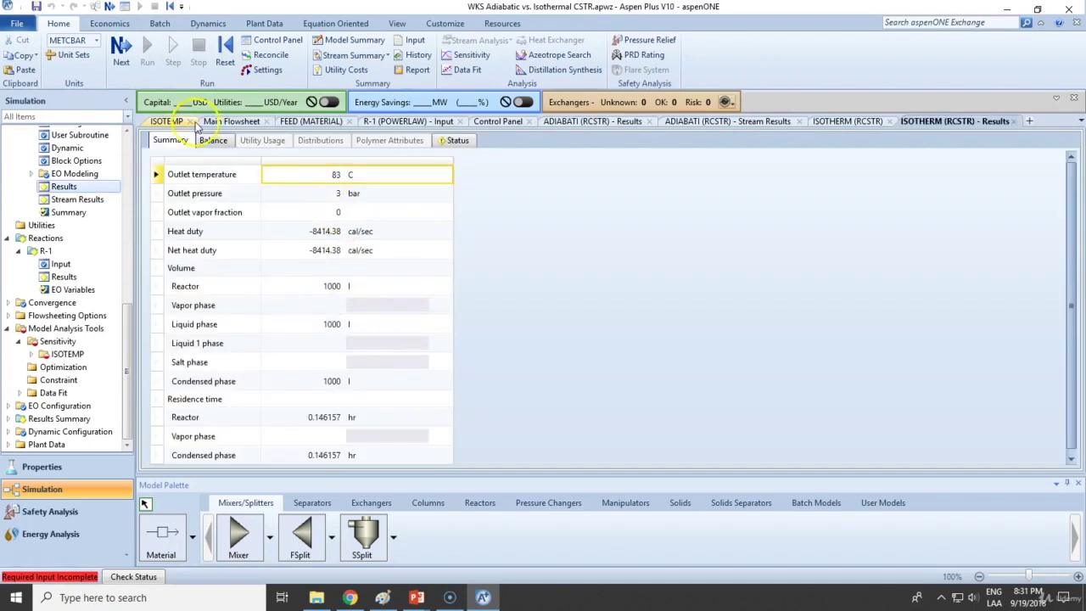
# Set the ISOTEMP analysis's temperature limits to run from 25 to 300 C with 15 equidistant points
pyautogui.click(192, 121)
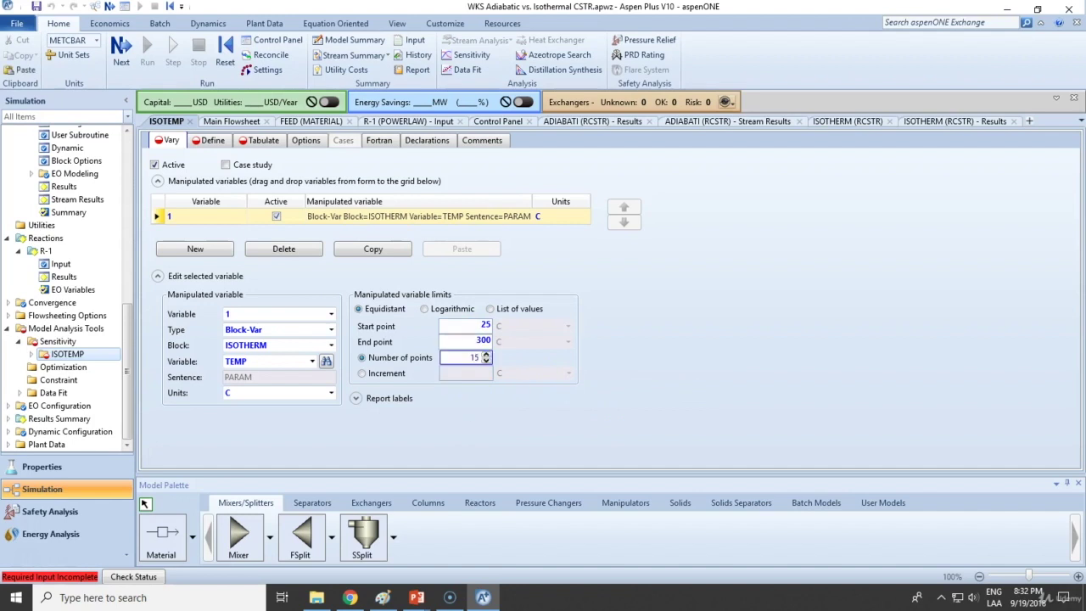
pyautogui.click(625, 368)
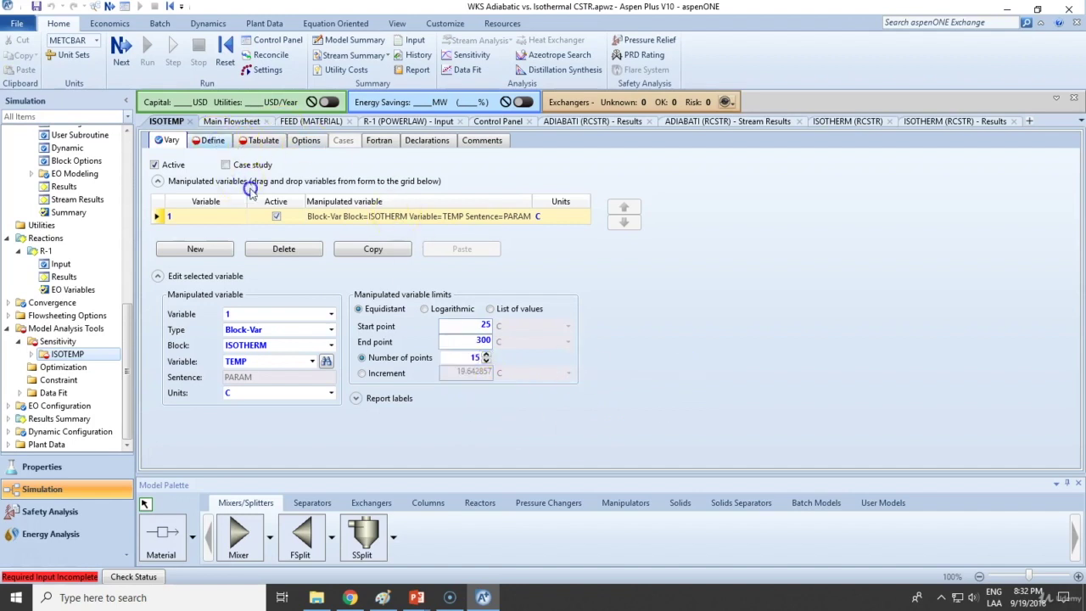
# Create a sampled variable named PURITYPR in the sensitivity analysis definitions
pyautogui.click(189, 223)
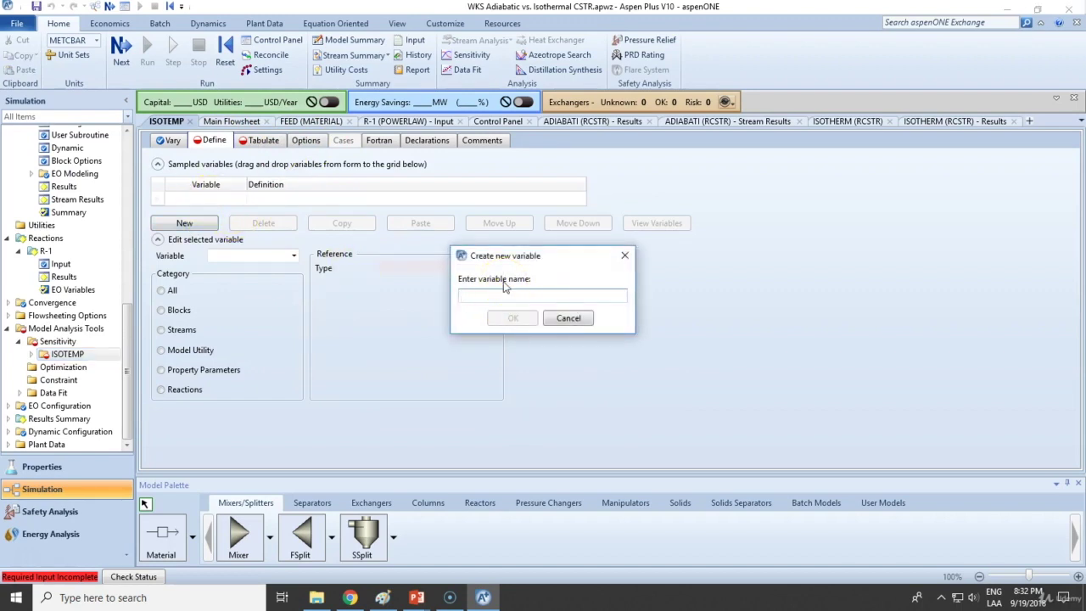
pyautogui.write('PURITYPR')
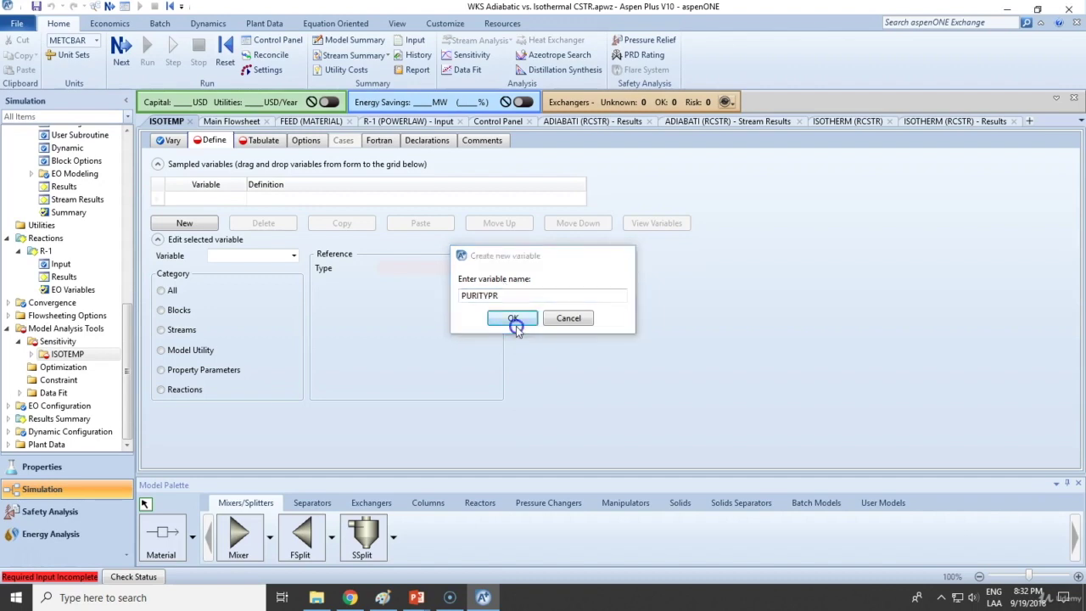
pyautogui.click(512, 319)
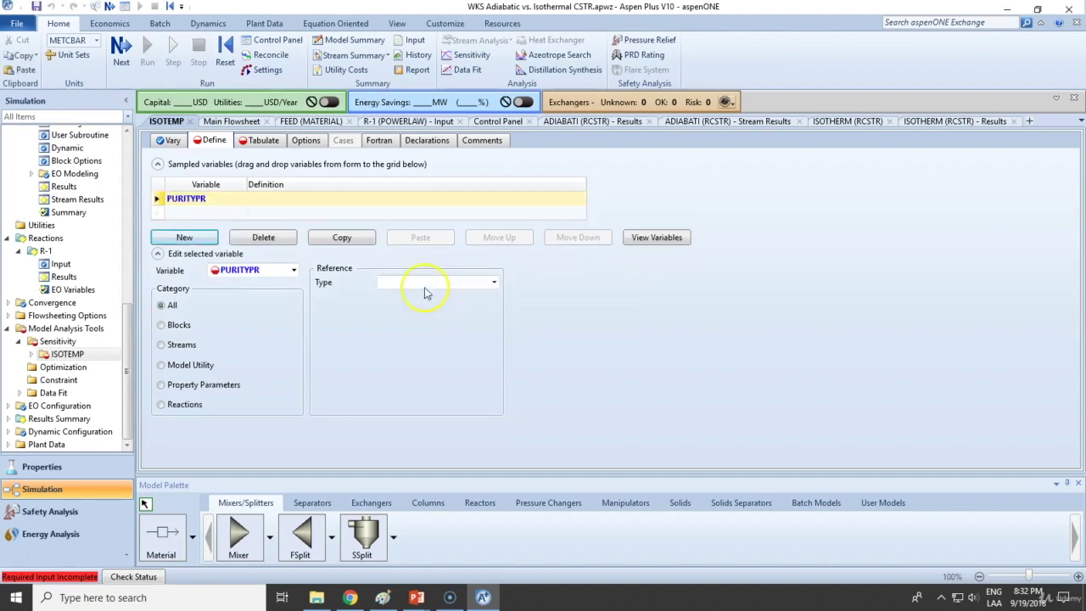
# Define PURITYPR as a stream variable of type Mole-Frac for component PROPA-01 in stream ISTO-P
pyautogui.click(191, 348)
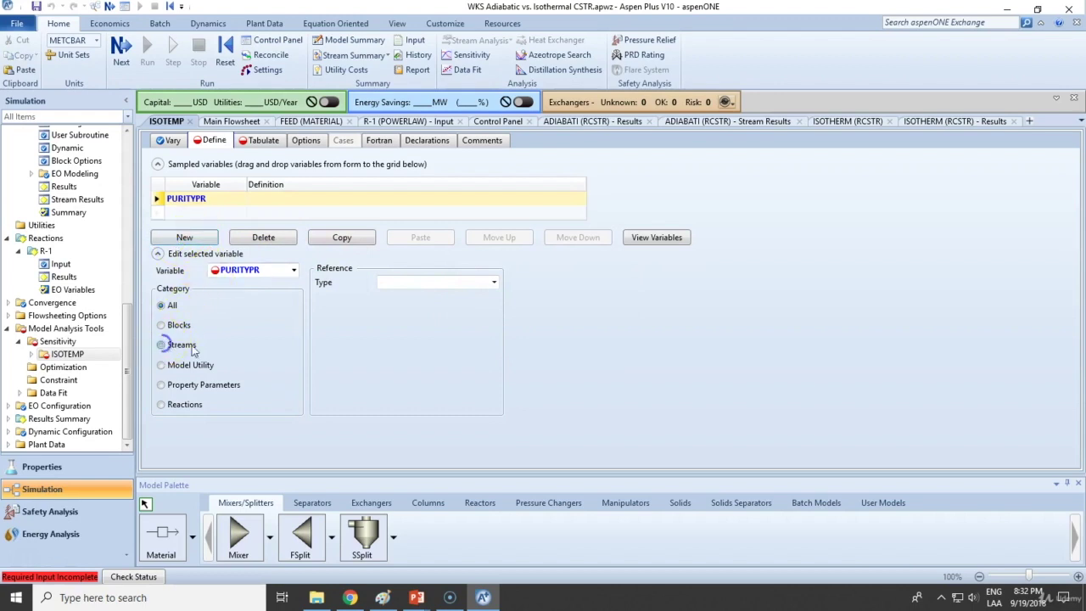
pyautogui.click(494, 283)
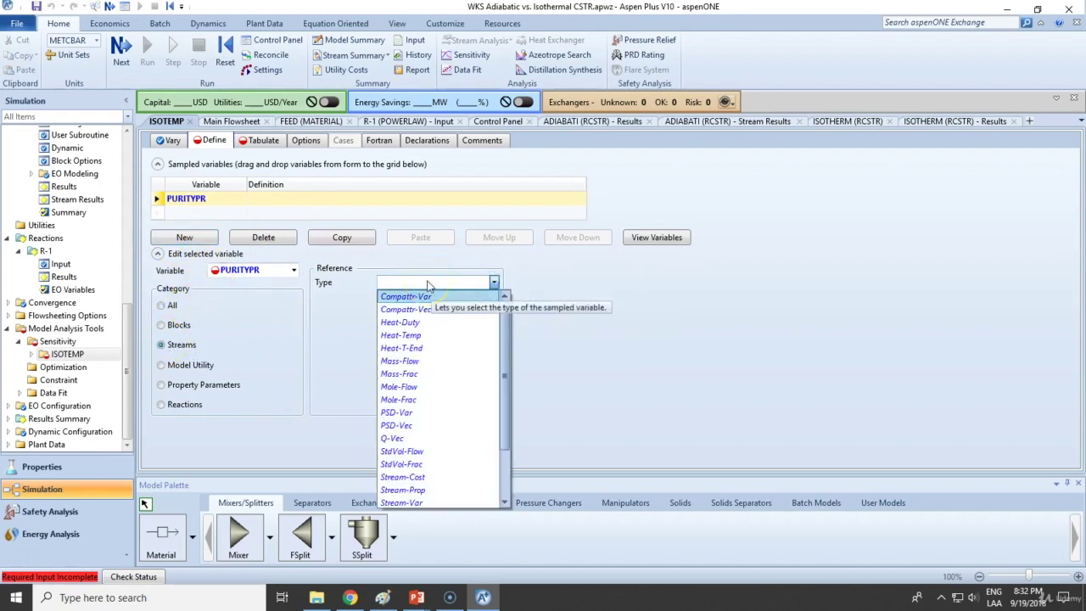
pyautogui.press('m')
pyautogui.press('o')
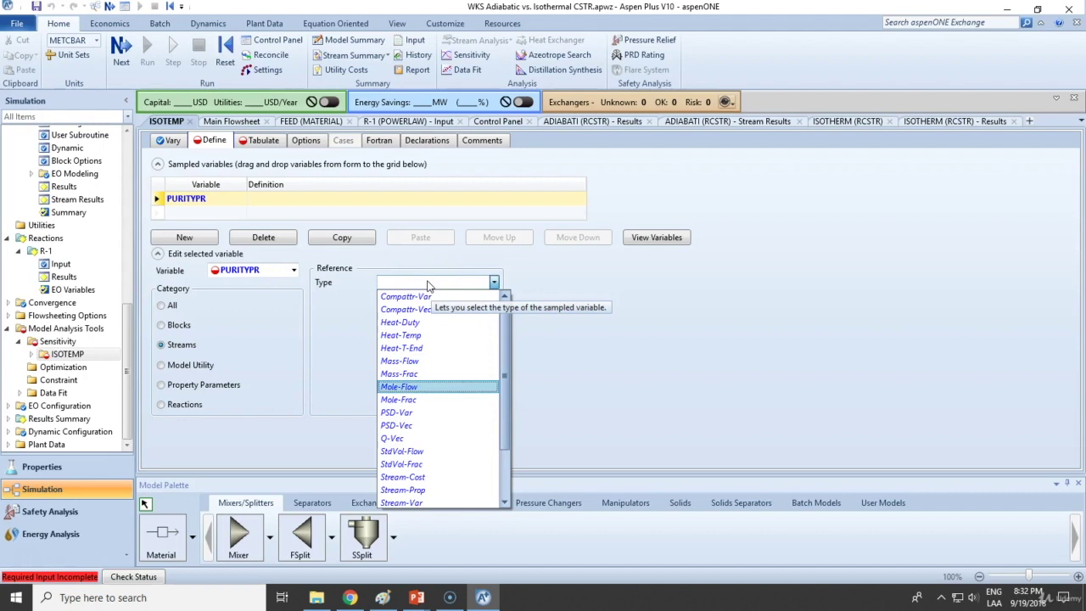
pyautogui.click(399, 399)
pyautogui.click(494, 297)
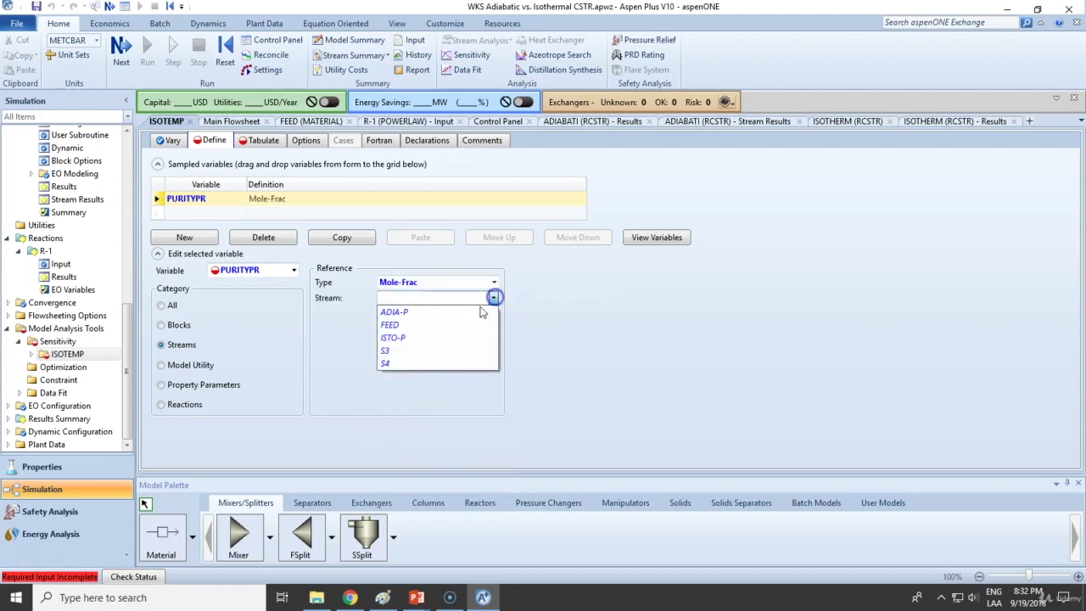
pyautogui.click(399, 338)
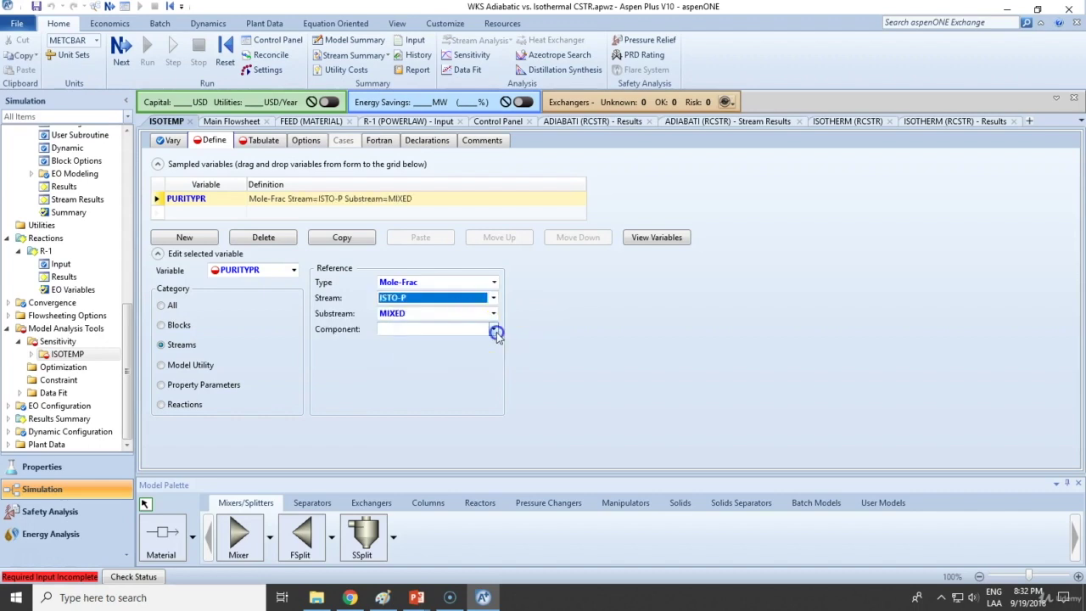
pyautogui.click(493, 330)
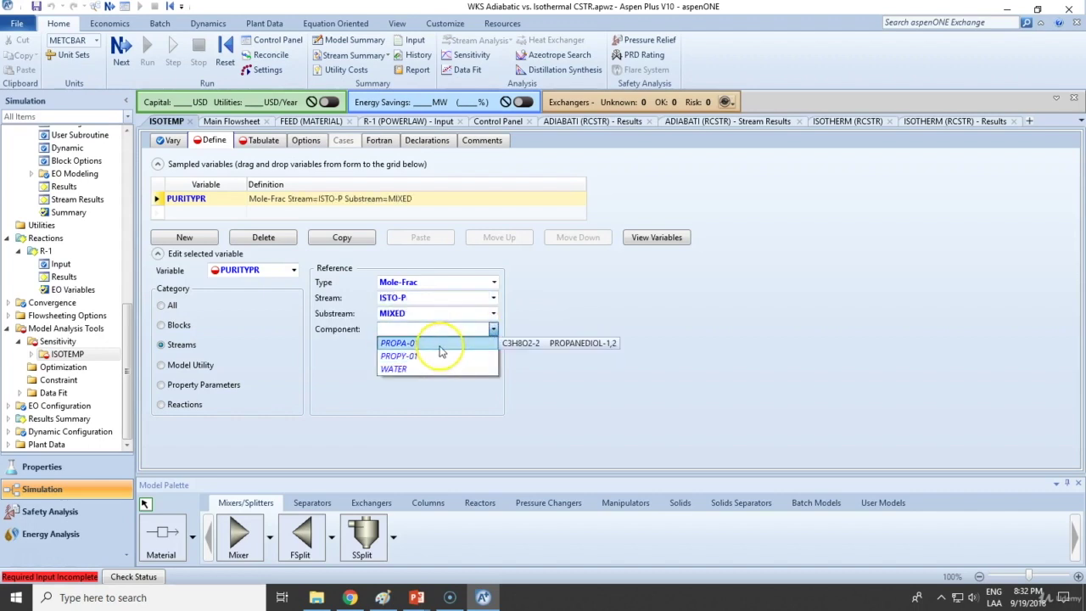
pyautogui.click(440, 345)
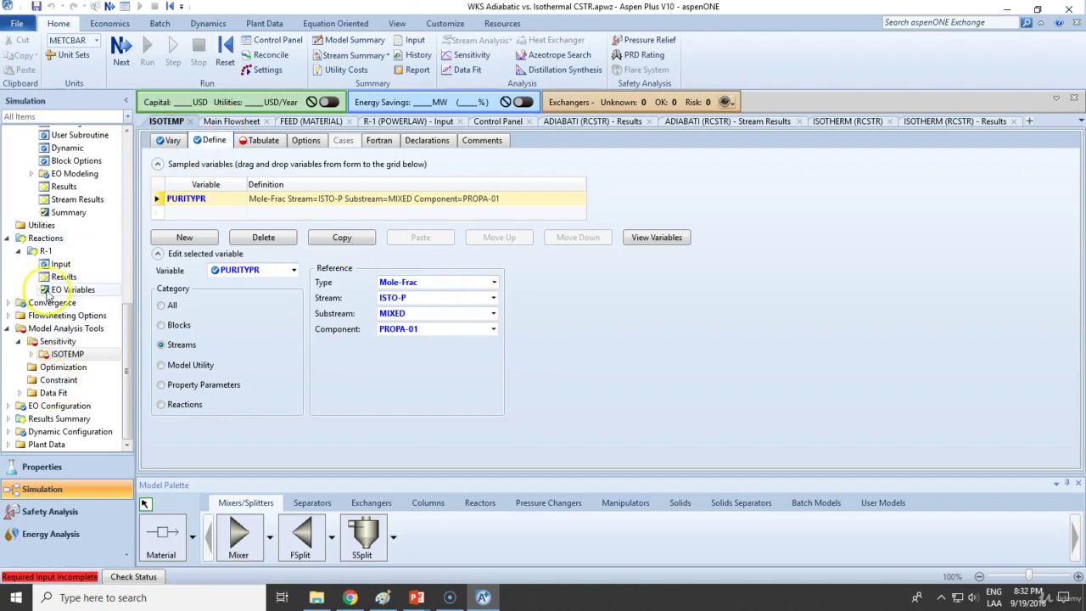
# Review the stoichiometry of reaction 1 in the R-1 set, then return to the ISOTEMP analysis
pyautogui.click(60, 264)
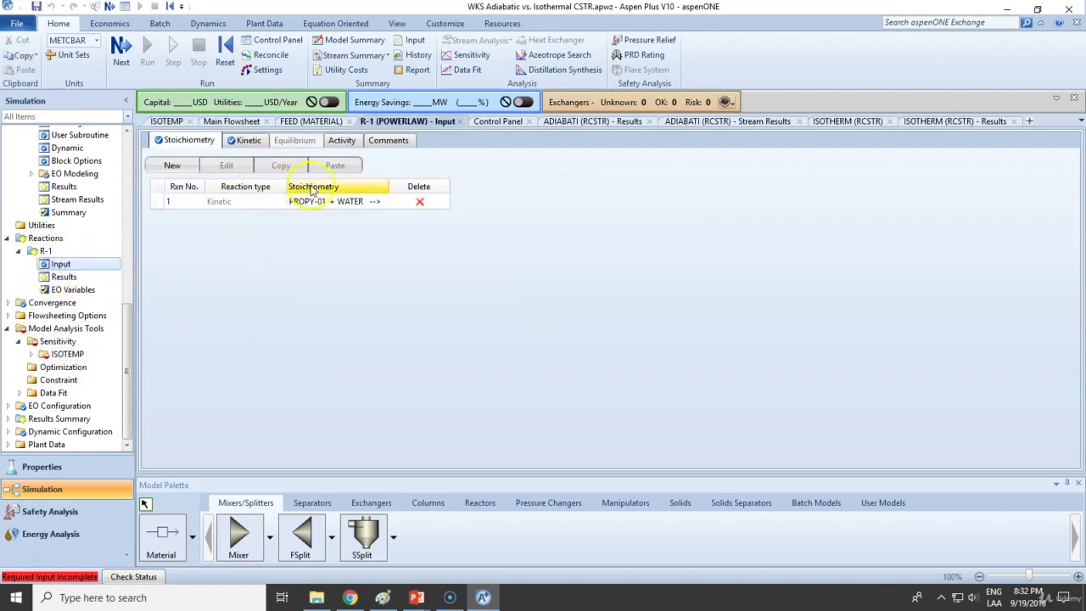
pyautogui.doubleClick(358, 206)
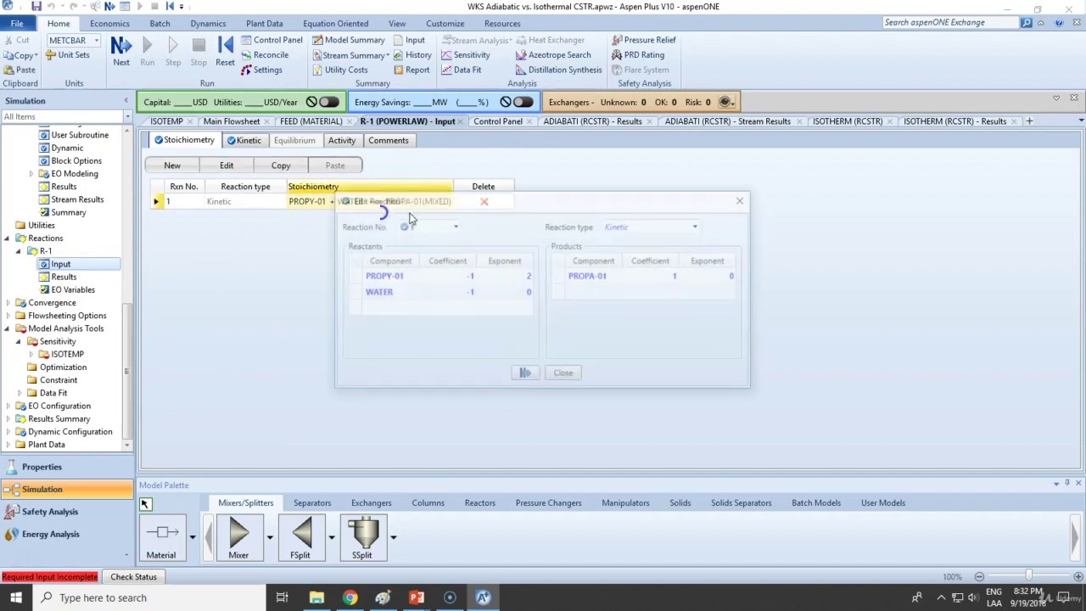
pyautogui.click(744, 196)
pyautogui.click(68, 353)
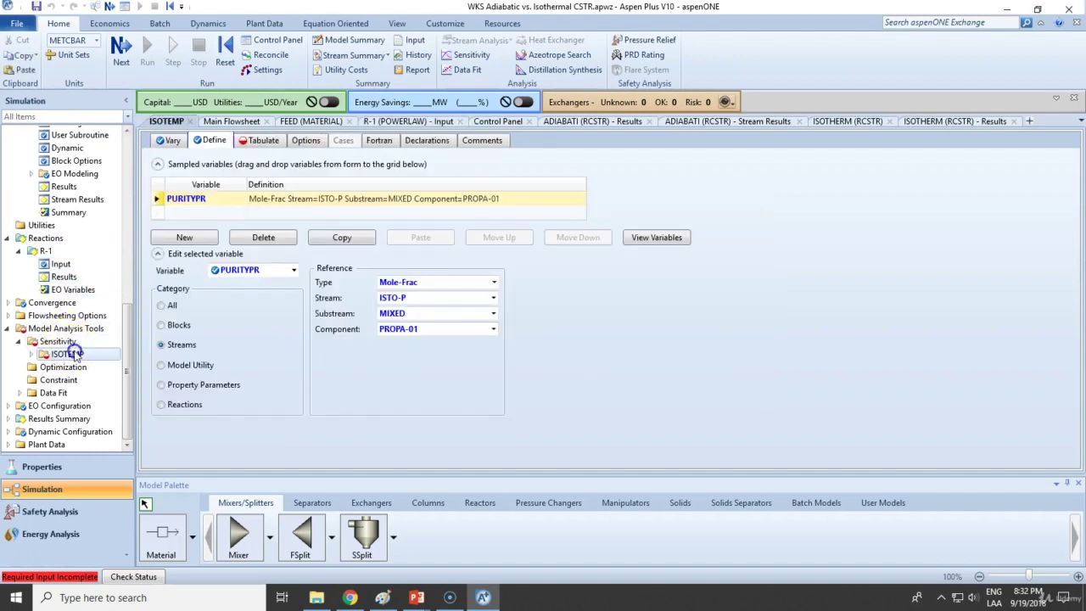
# Fill the ISOTEMP tabulation with the defined variable PURITYPR and run the simulation
pyautogui.click(259, 140)
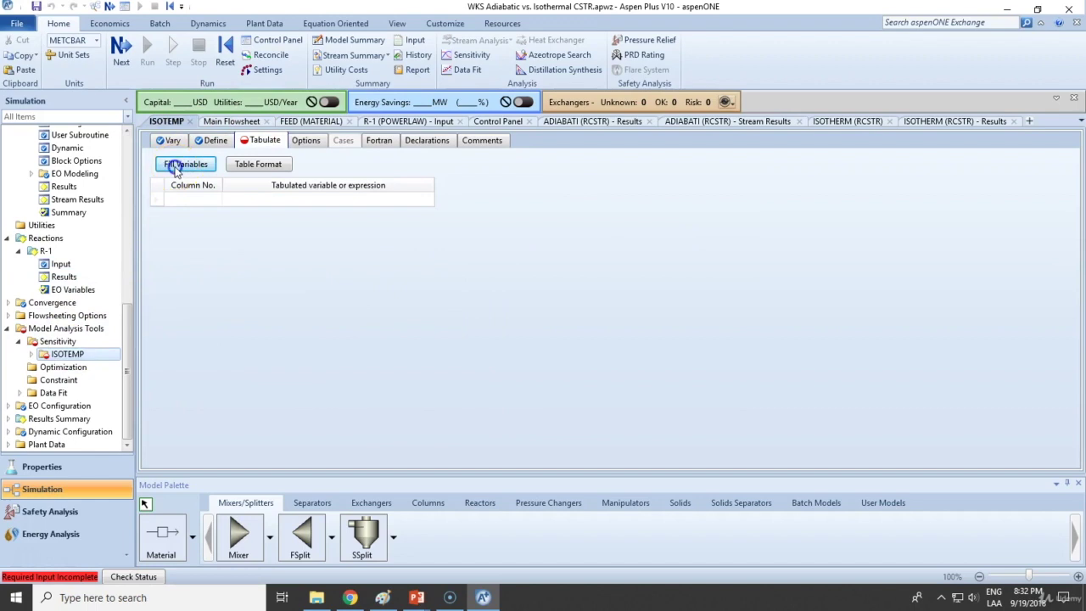
pyautogui.click(178, 167)
pyautogui.click(125, 75)
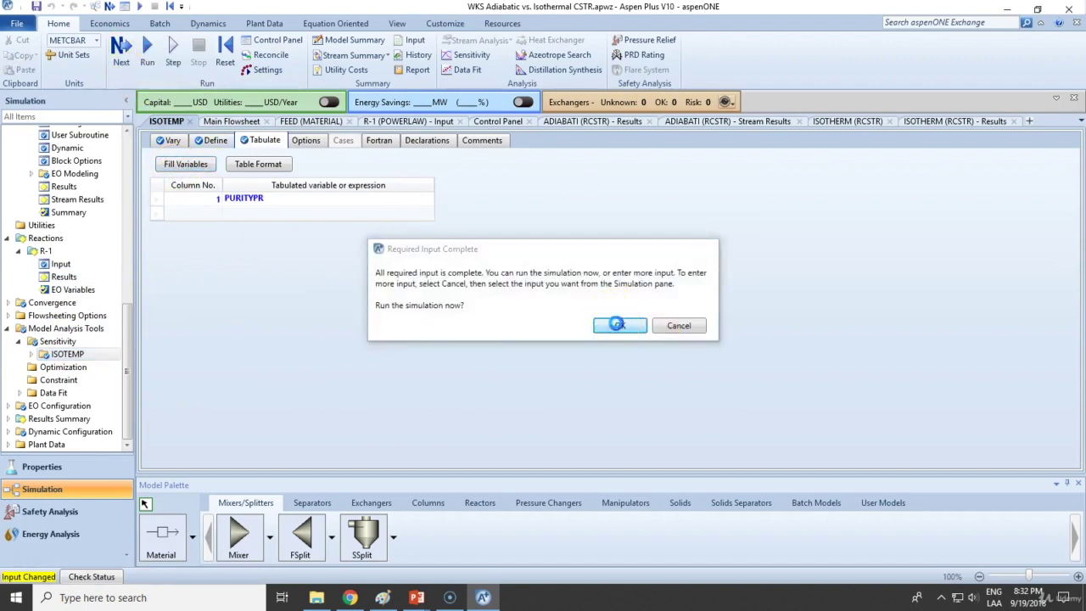
pyautogui.click(617, 322)
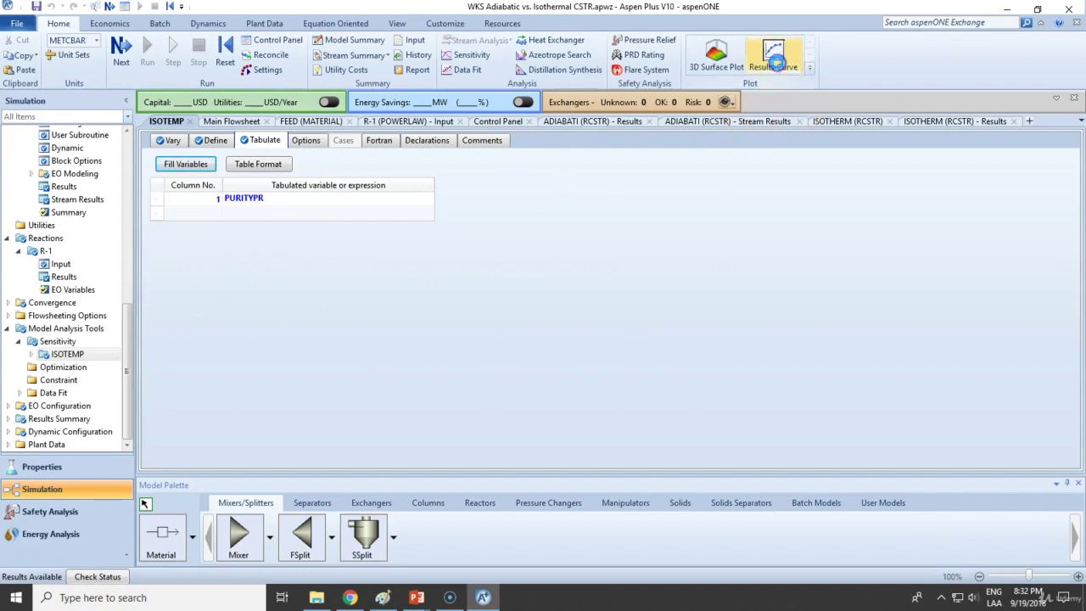
# Plot the results curve of PURITYPR against the ISOTHERM temperature and show a coordinate crosshair to read points on its plateau
pyautogui.click(774, 59)
pyautogui.click(210, 341)
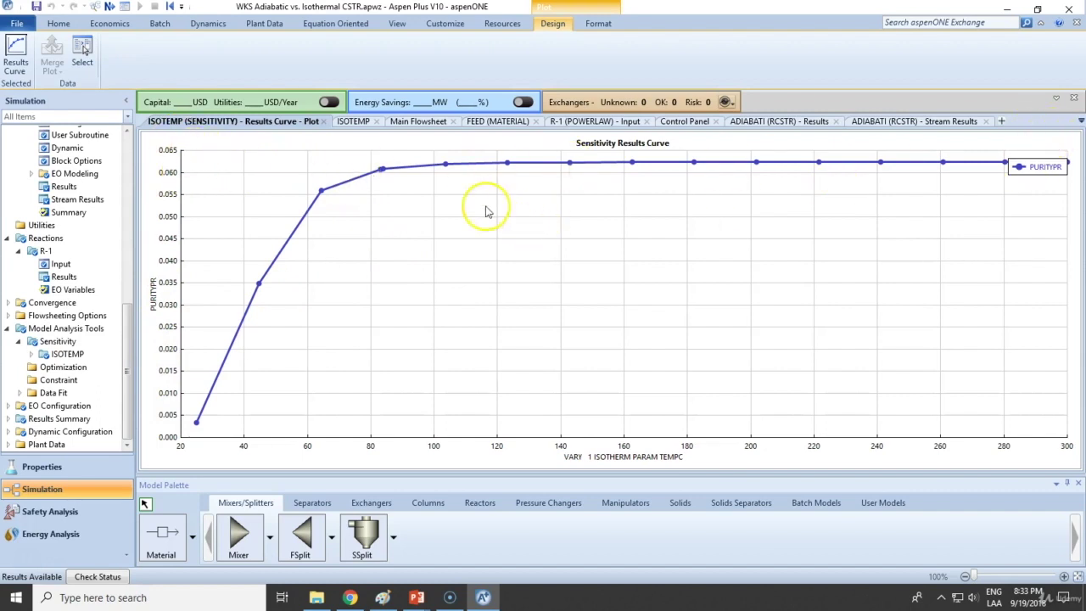
pyautogui.rightClick(517, 165)
pyautogui.click(560, 303)
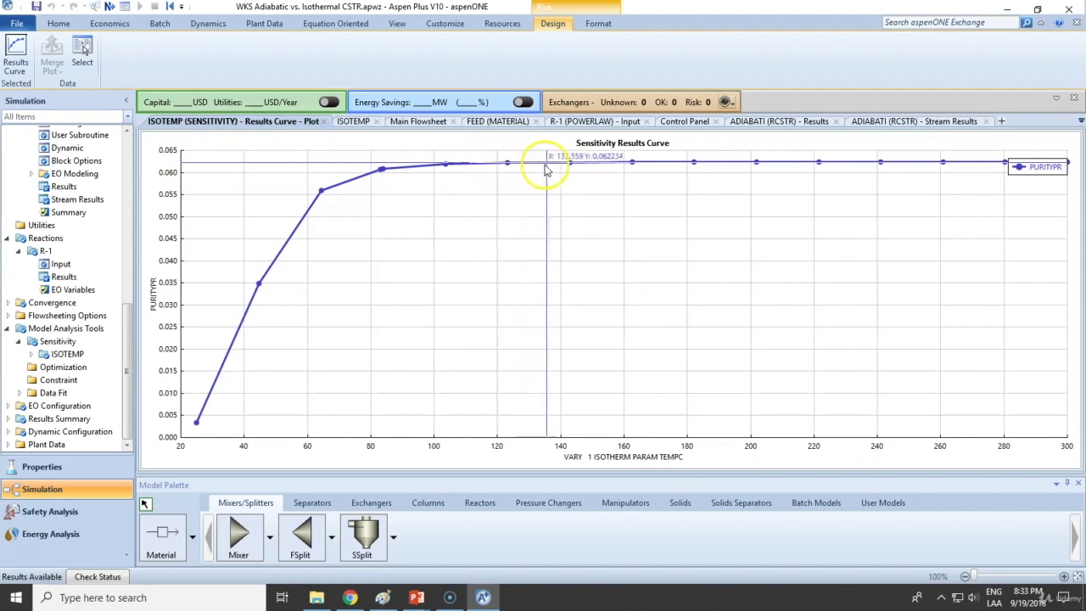
pyautogui.moveTo(572, 166)
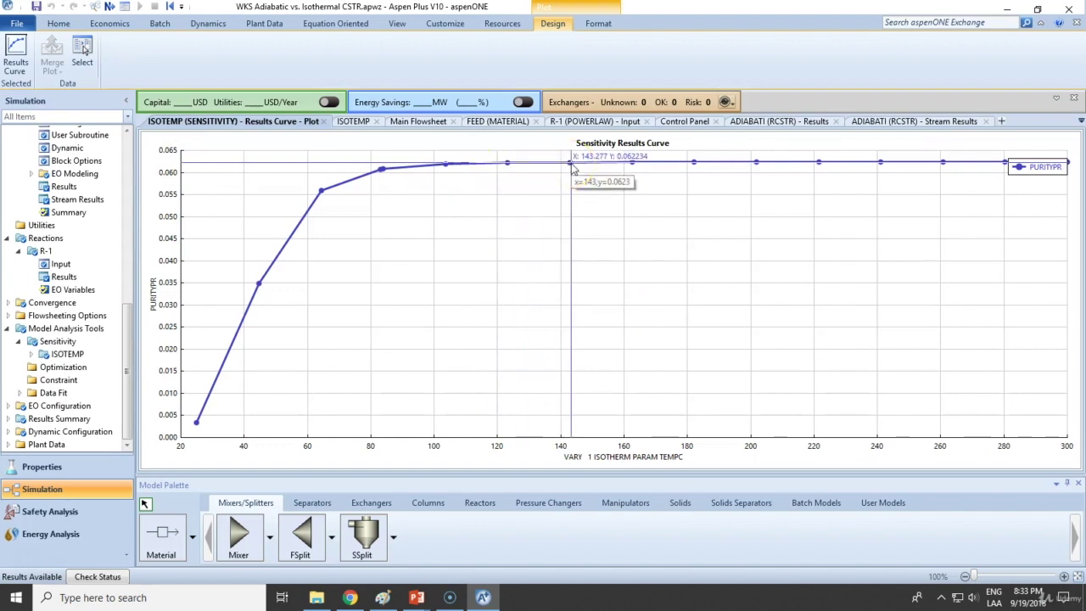
# Read the results curve at its bend with the crosshair, then deactivate the ISOTEMP sensitivity analysis
pyautogui.moveTo(571, 166); pyautogui.dragTo(254, 123)
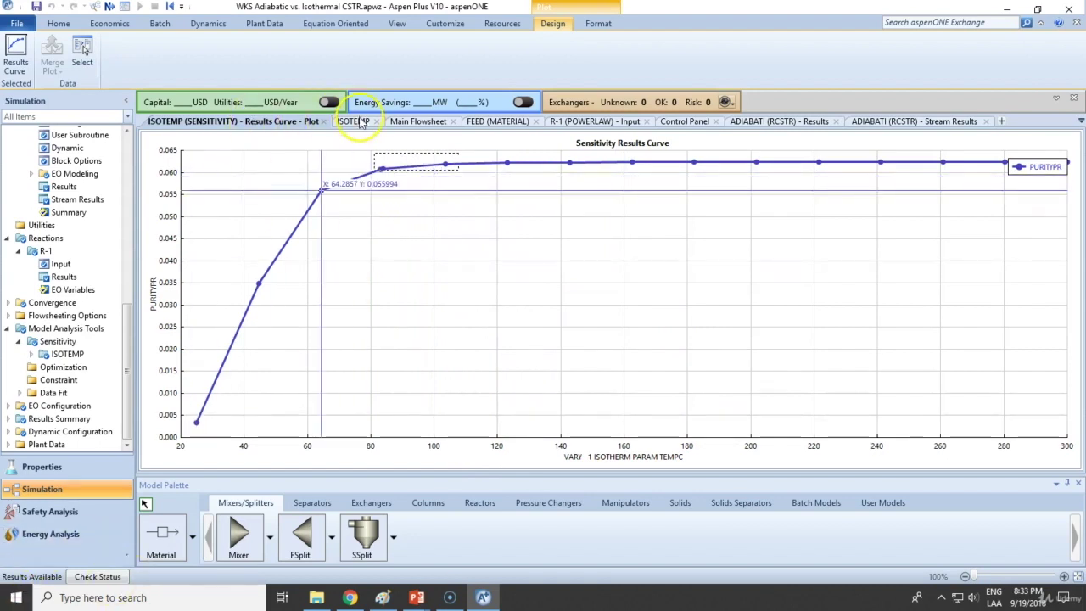
pyautogui.click(64, 276)
pyautogui.click(10, 240)
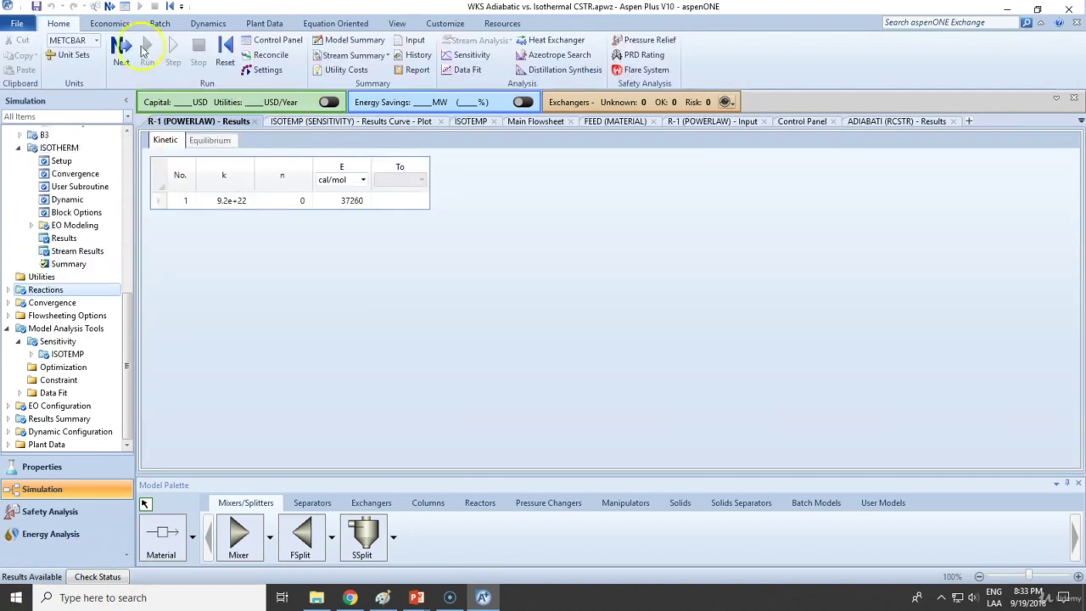
pyautogui.click(469, 55)
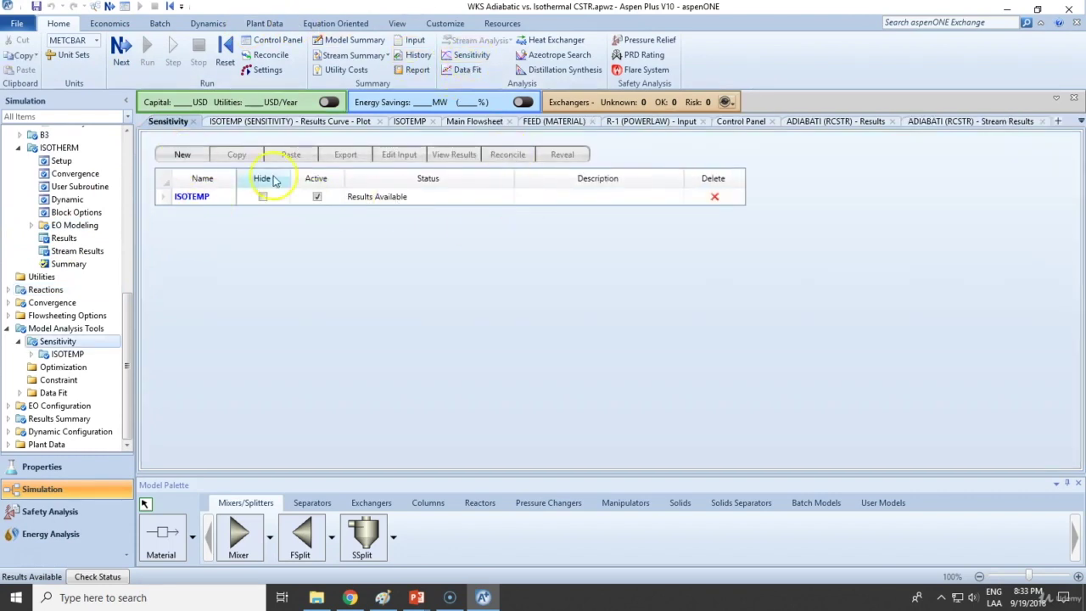
pyautogui.click(316, 196)
# Create a sensitivity analysis named ADIABAT and add a manipulated variable to it
pyautogui.click(185, 154)
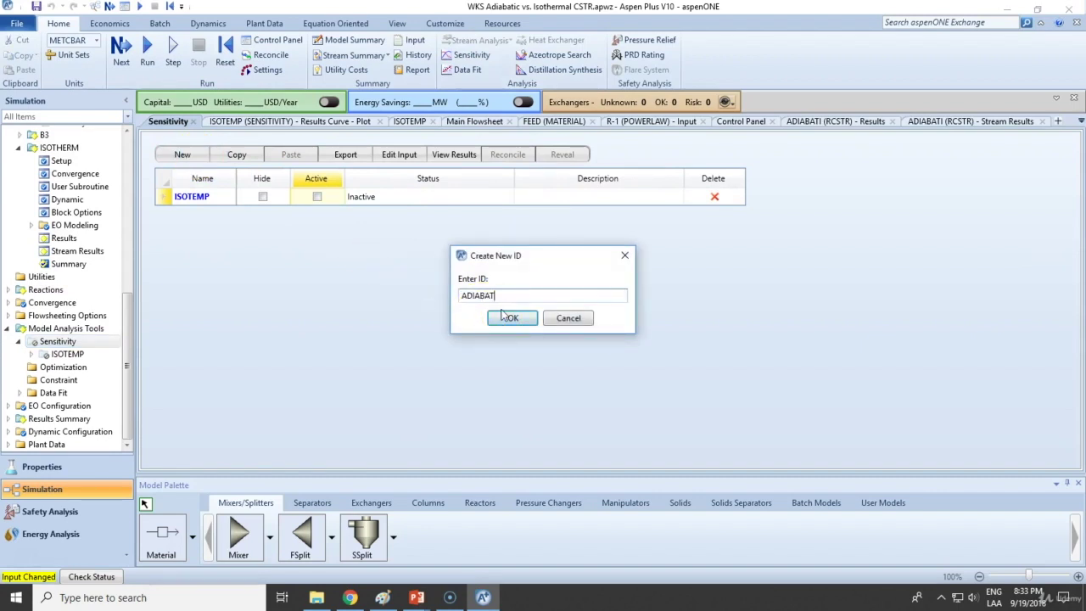
pyautogui.click(511, 317)
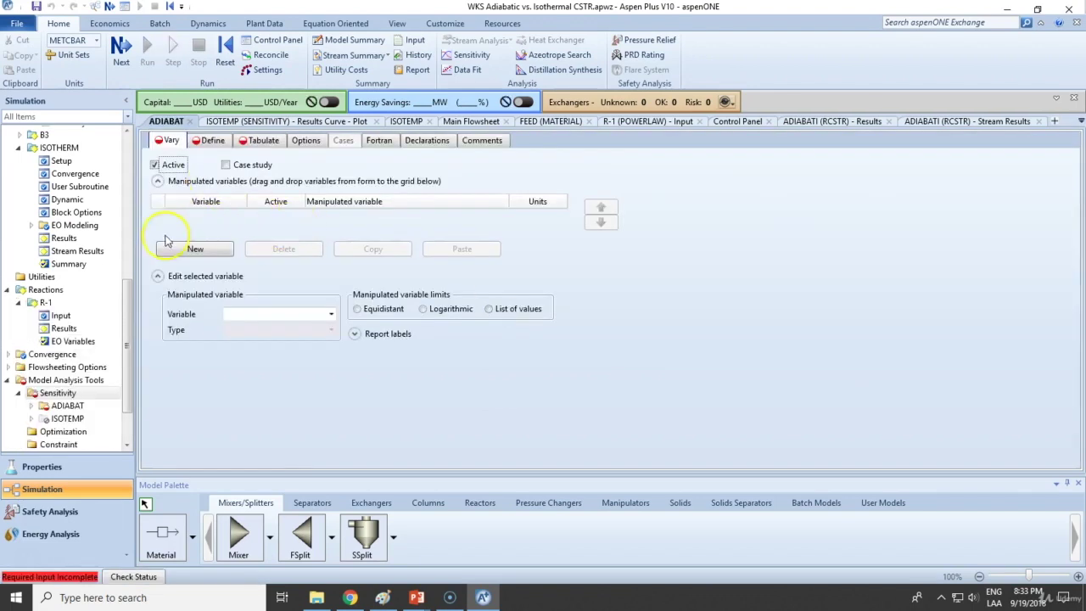
pyautogui.click(191, 247)
# Try a Block-Var of block ADIABATI as the manipulated variable, searching its variables for temp and feed
pyautogui.click(290, 330)
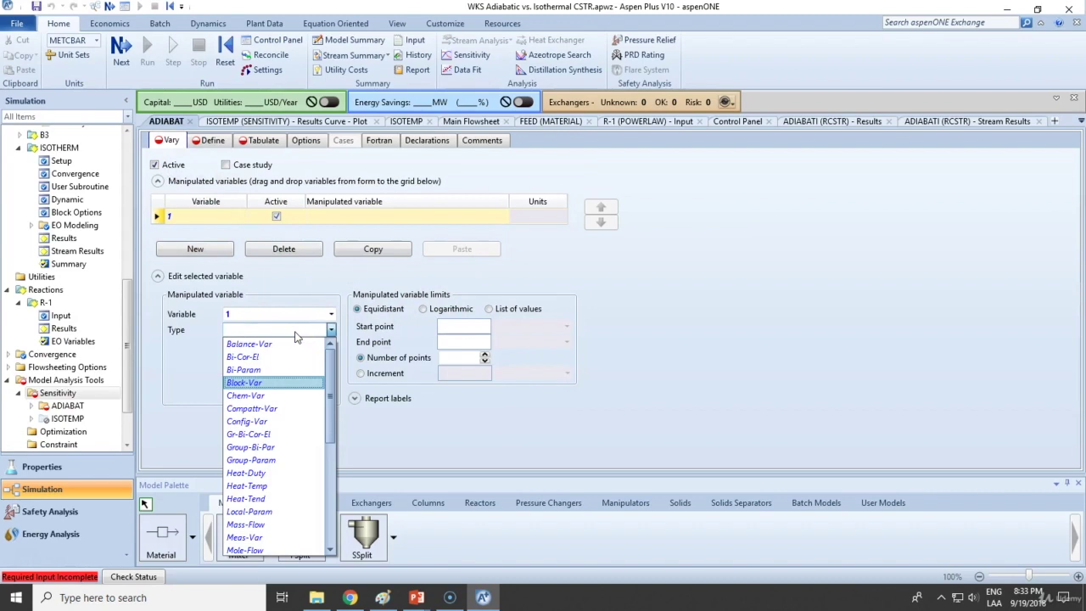
pyautogui.press('Return')
pyautogui.click(329, 345)
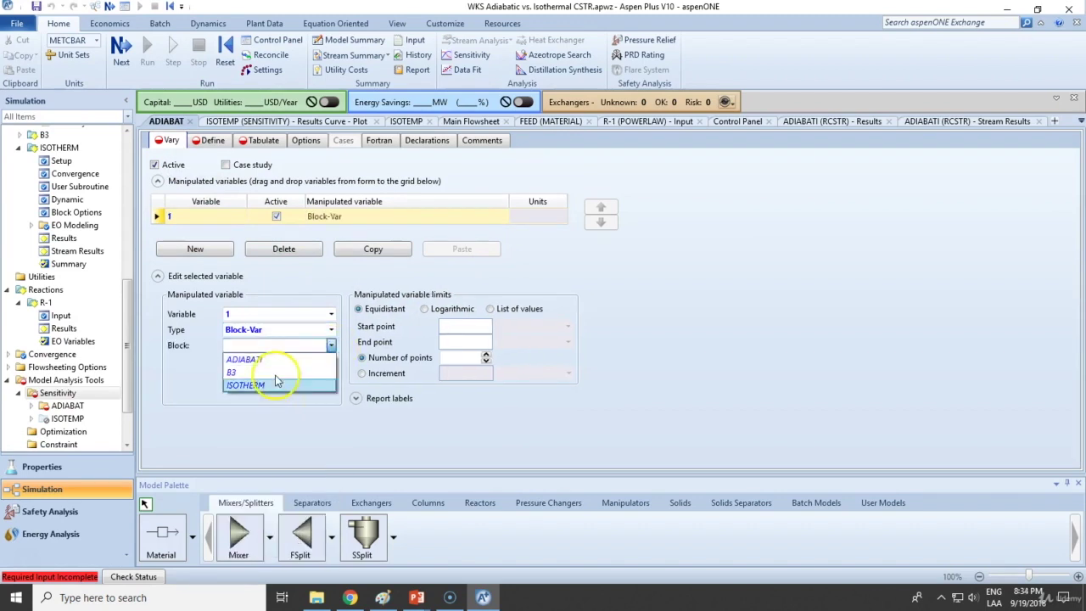
pyautogui.click(279, 359)
pyautogui.click(300, 362)
pyautogui.click(325, 361)
pyautogui.write('temp')
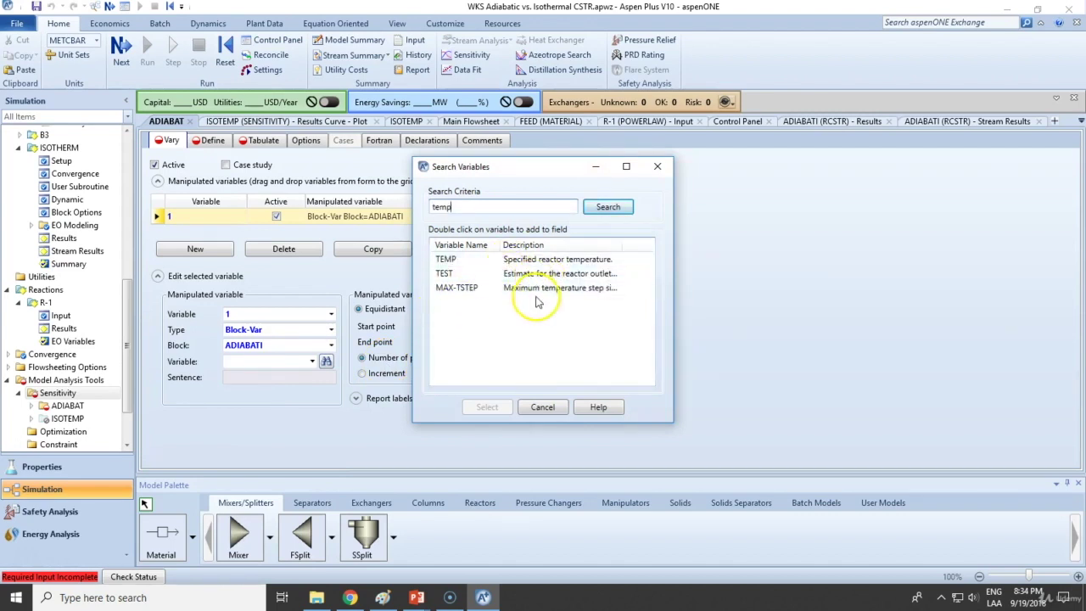
pyautogui.doubleClick(464, 206)
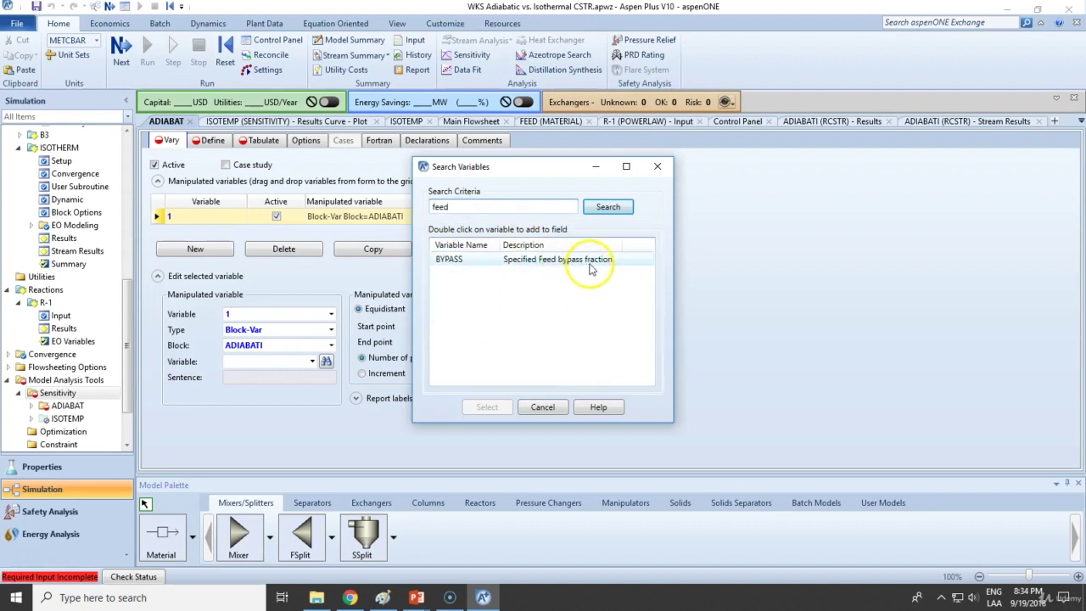
pyautogui.click(656, 167)
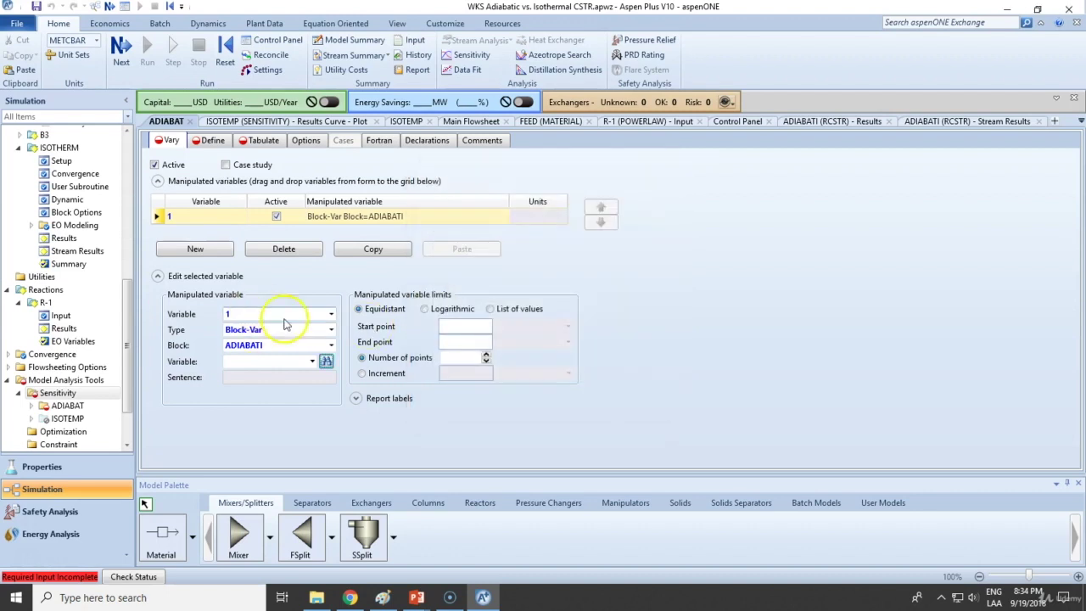
# Change the manipulated variable to type Stream-Var and assign stream S3, the adiabatic reactor's inlet on the flowsheet
pyautogui.click(334, 329)
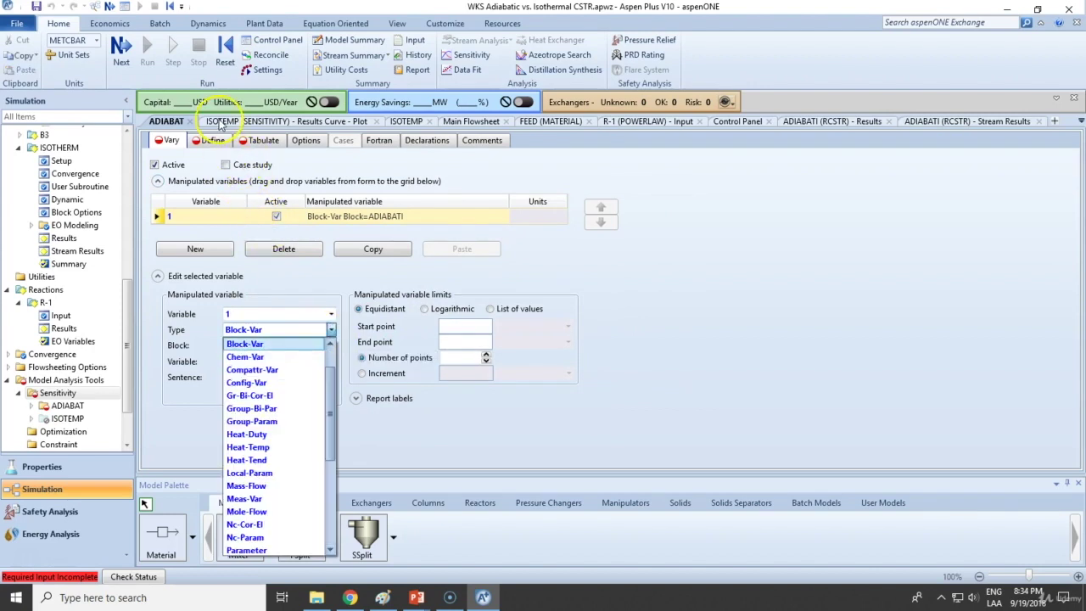
pyautogui.scroll(-5, 263, 521)
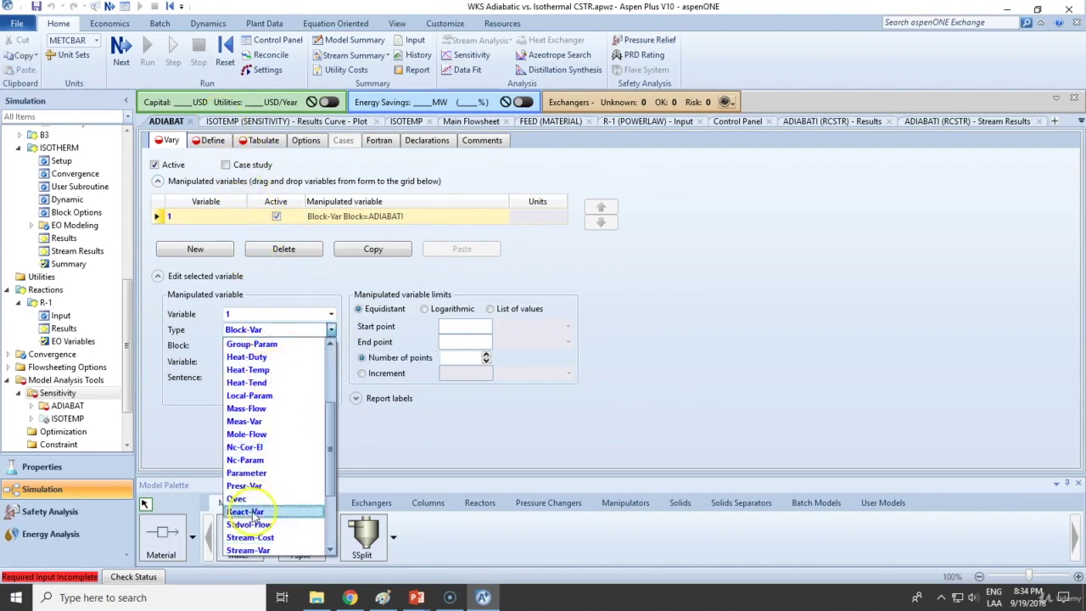
pyautogui.click(259, 447)
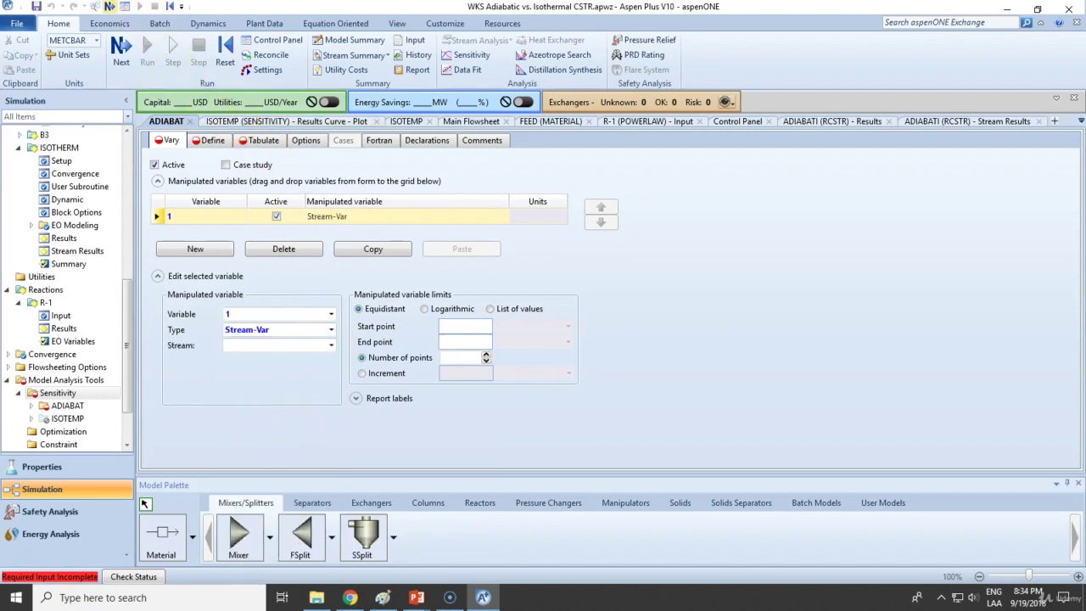
pyautogui.click(108, 6)
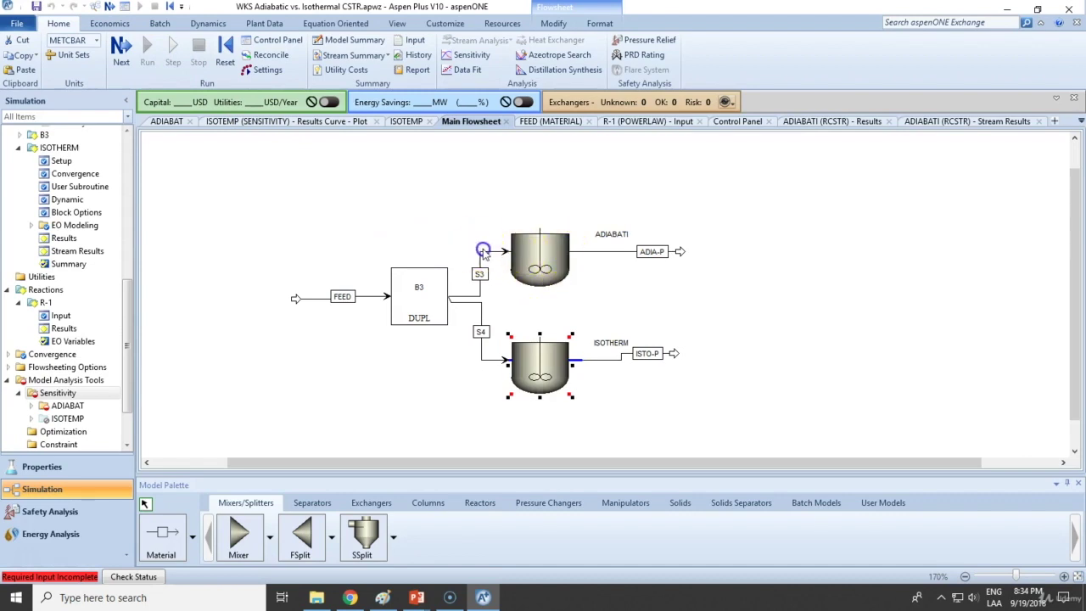
pyautogui.click(163, 121)
pyautogui.click(284, 348)
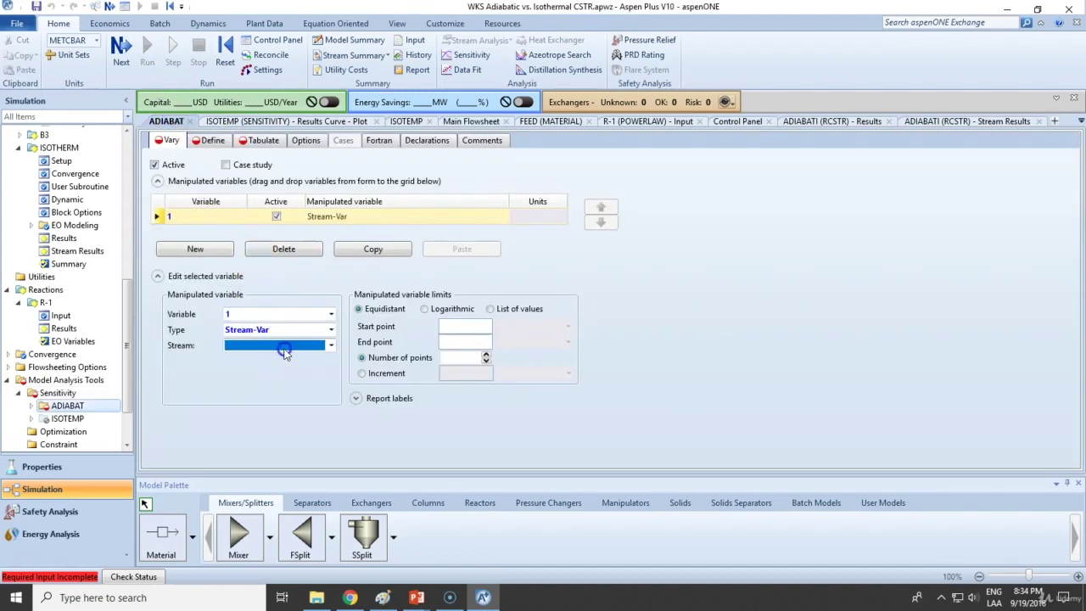
pyautogui.click(322, 396)
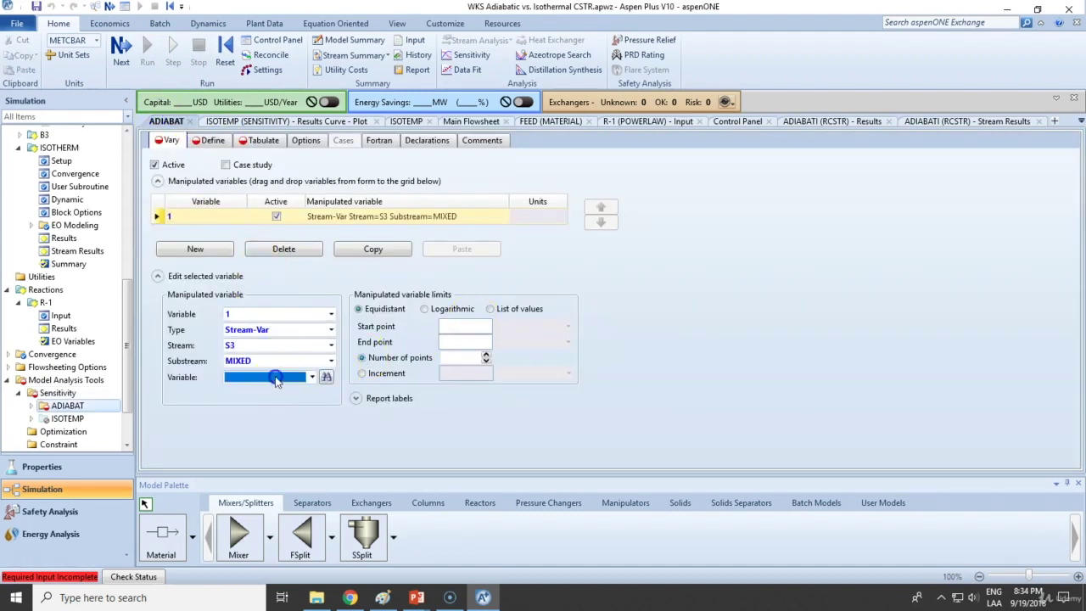
# Vary the stream's TEMP from 25 to 300 C with 25 equidistant points
pyautogui.click(276, 379)
pyautogui.click(296, 440)
pyautogui.click(458, 331)
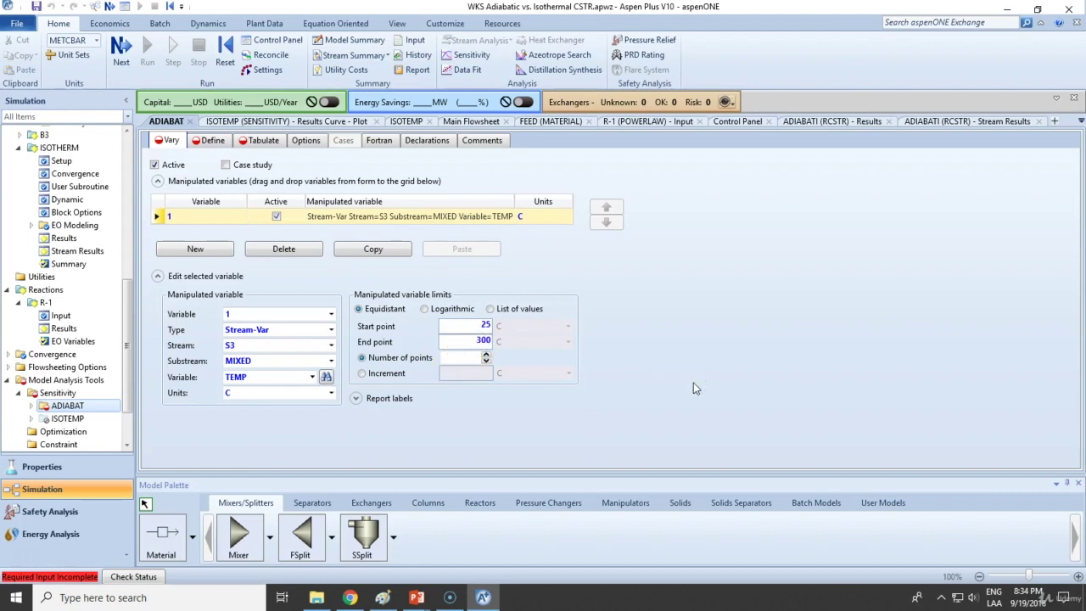
pyautogui.click(512, 373)
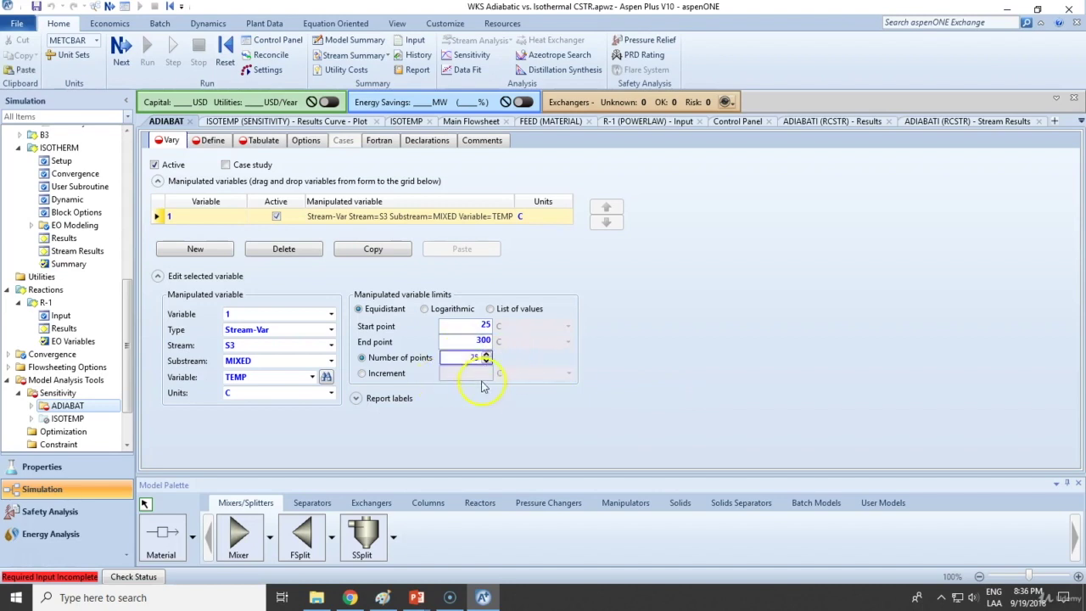
# Create a sampled variable named PURITY in the ADIABAT analysis
pyautogui.click(214, 141)
pyautogui.click(224, 200)
pyautogui.click(179, 224)
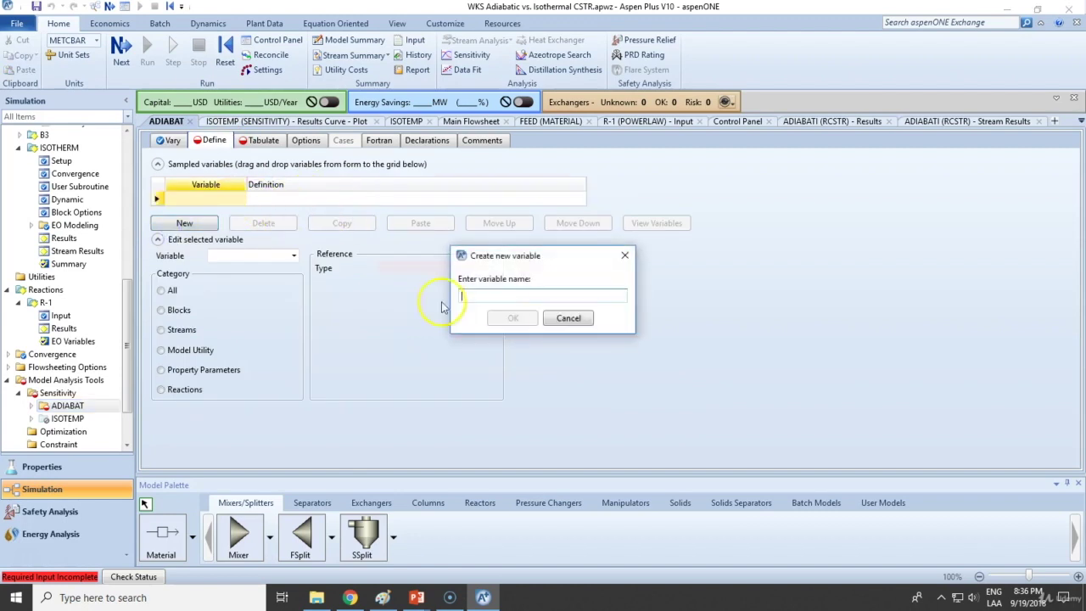
pyautogui.write('PURITY')
pyautogui.click(512, 317)
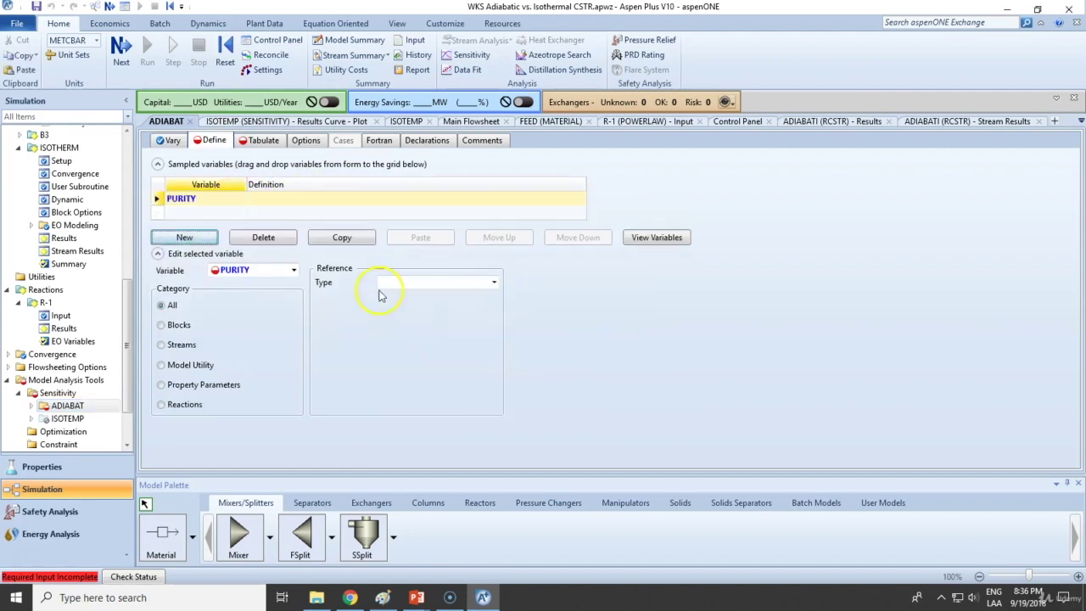
# Define PURITY as a stream variable of type Mole-Frac for component PROPA-01 in stream ADIA-P
pyautogui.click(475, 281)
pyautogui.click(493, 282)
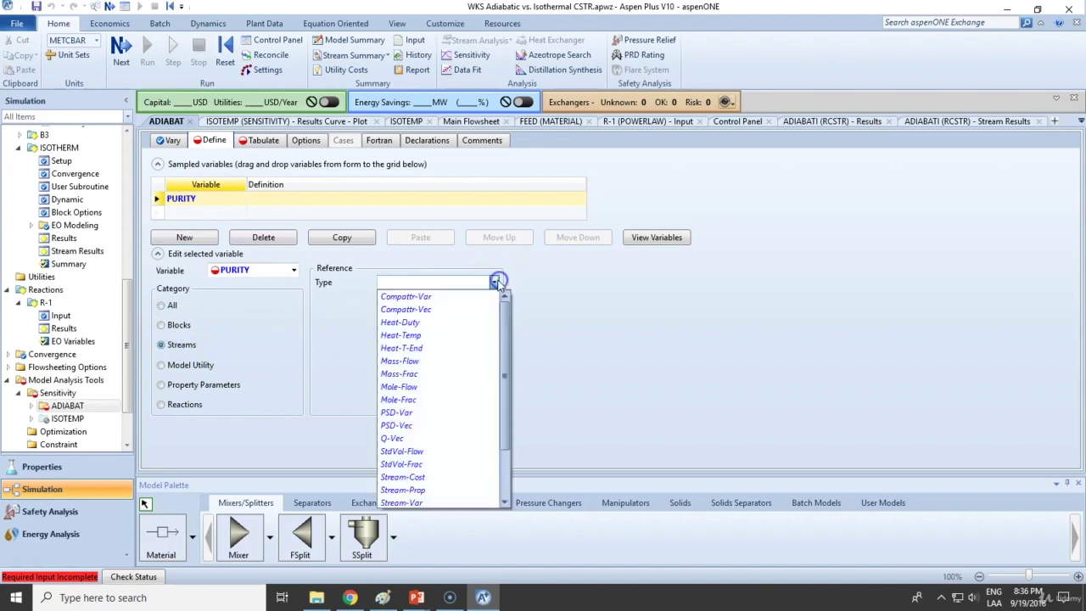
pyautogui.click(434, 399)
pyautogui.click(493, 297)
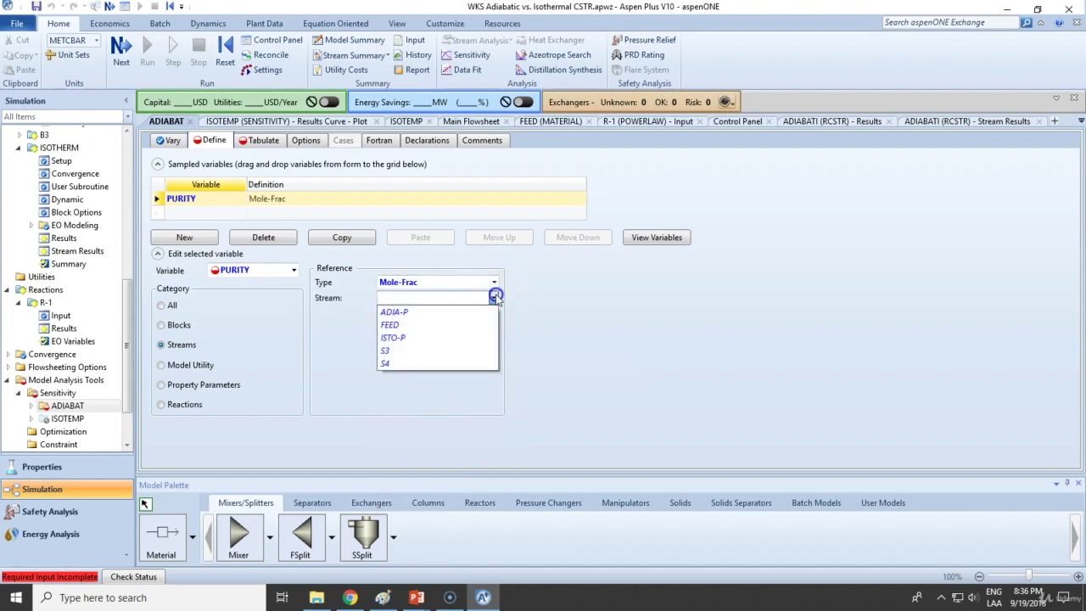
pyautogui.click(410, 316)
pyautogui.click(490, 333)
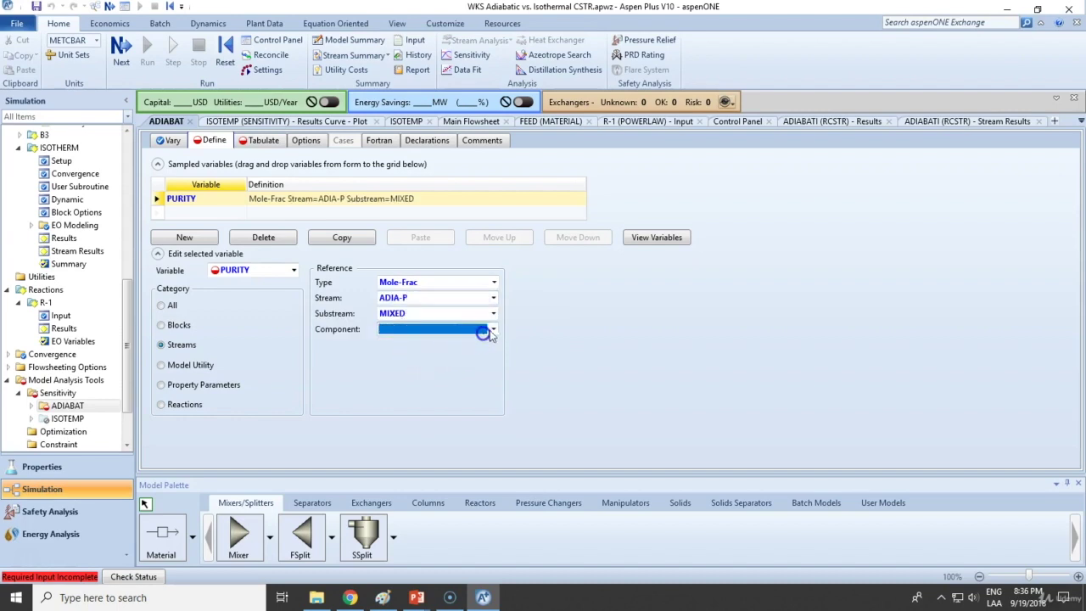
pyautogui.click(494, 322)
pyautogui.click(493, 299)
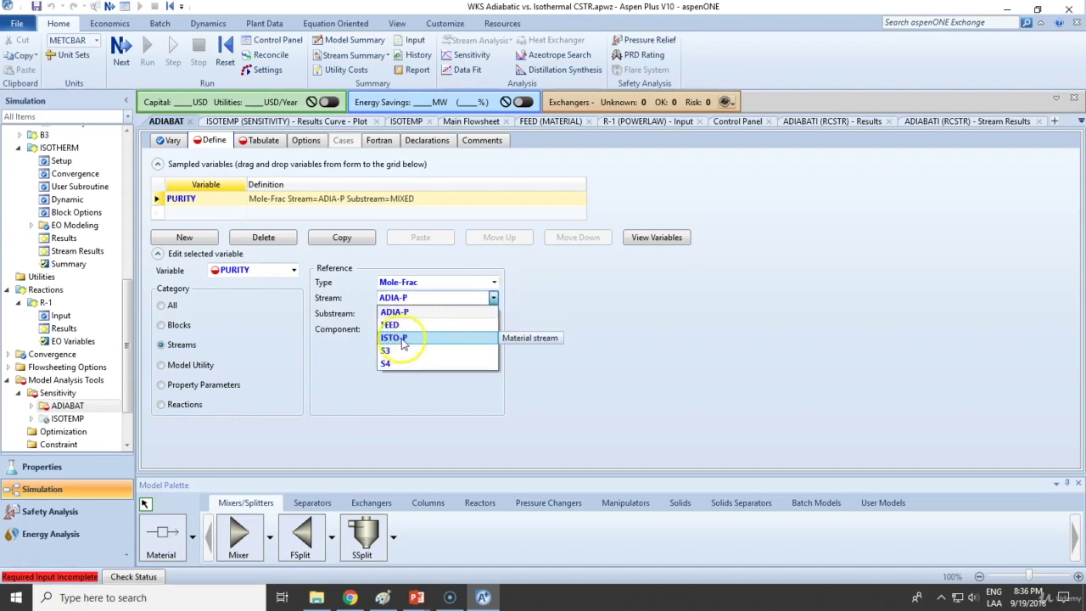
pyautogui.click(414, 312)
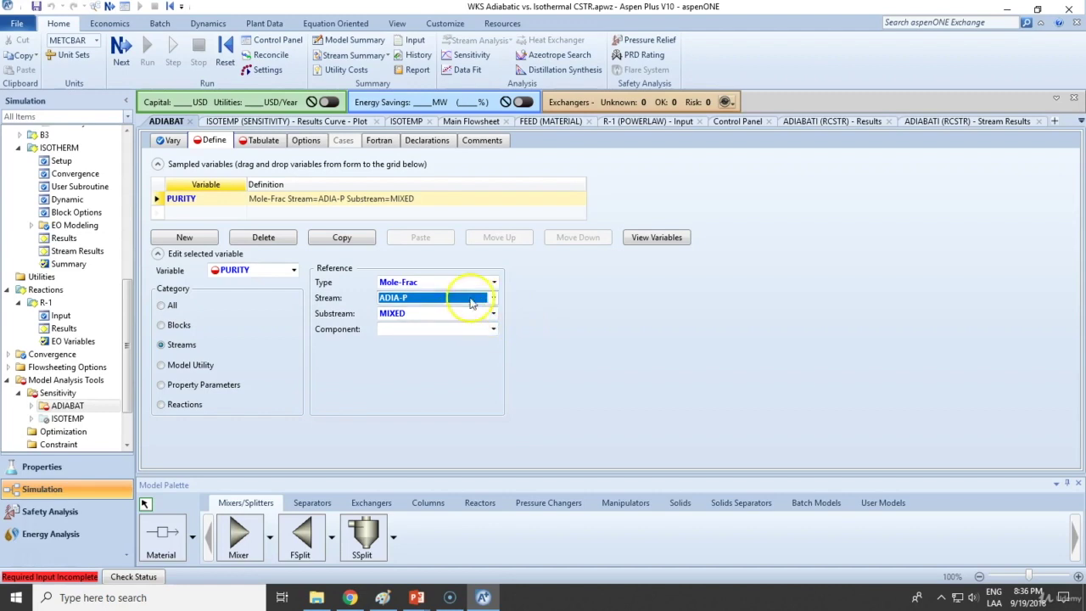
pyautogui.click(492, 330)
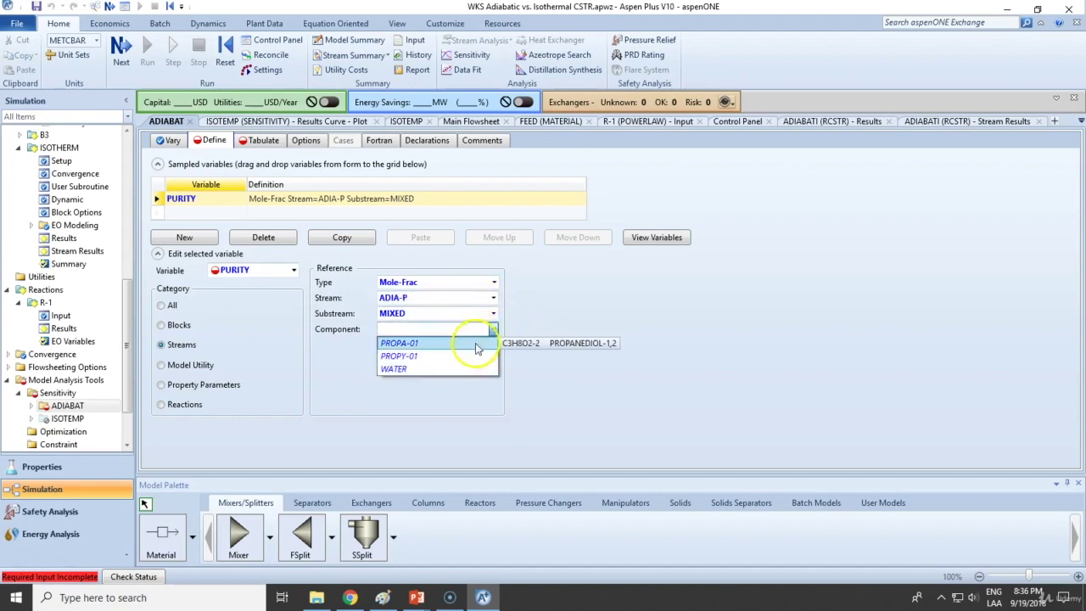
pyautogui.click(485, 344)
# Fill the ADIABAT tabulation with the defined variable PURITY and run the simulation
pyautogui.click(264, 140)
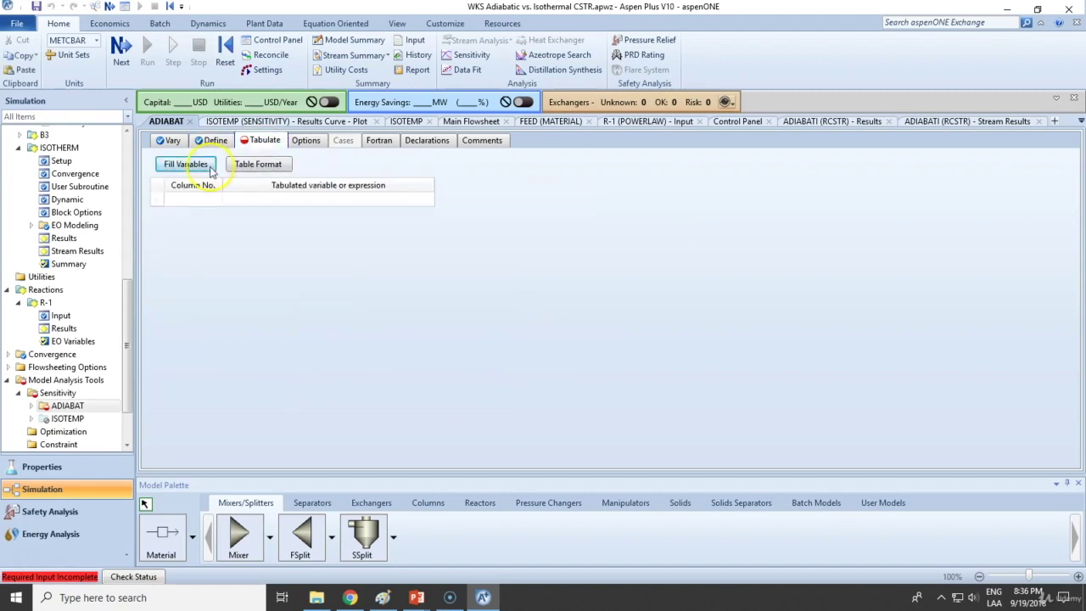
pyautogui.click(203, 165)
pyautogui.click(122, 49)
pyautogui.click(618, 326)
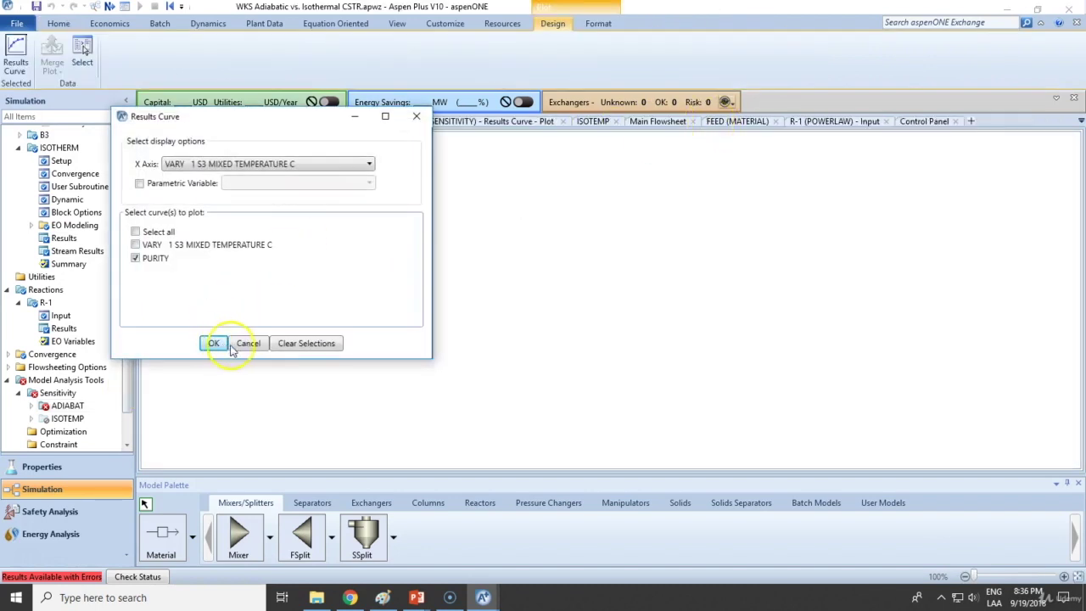
pyautogui.click(213, 275)
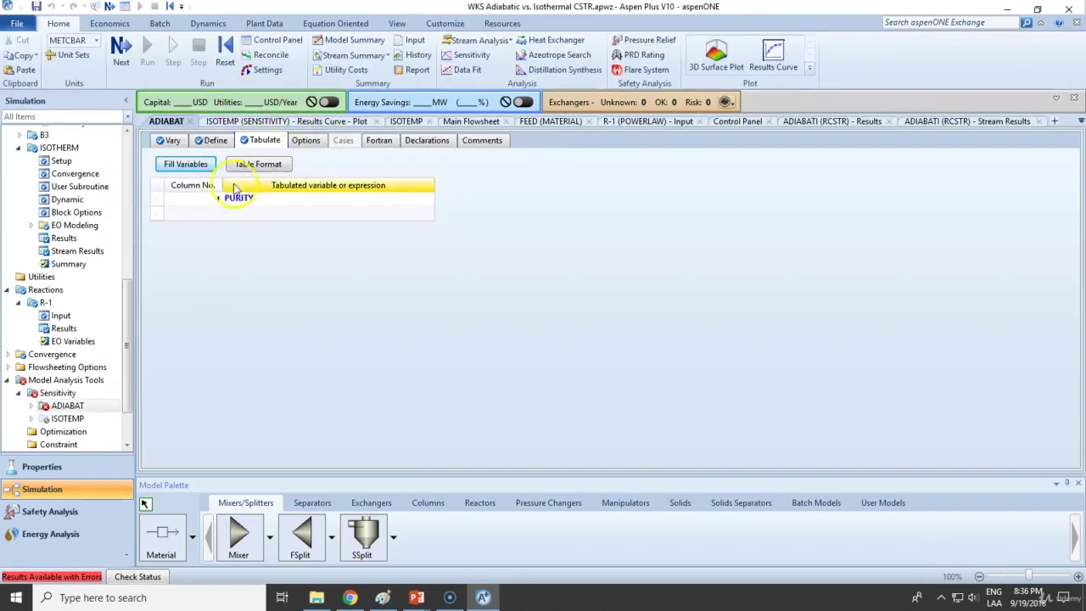
# Open the ADIABAT results summary and examine the status and PURITY of the cases at higher temperatures
pyautogui.click(31, 405)
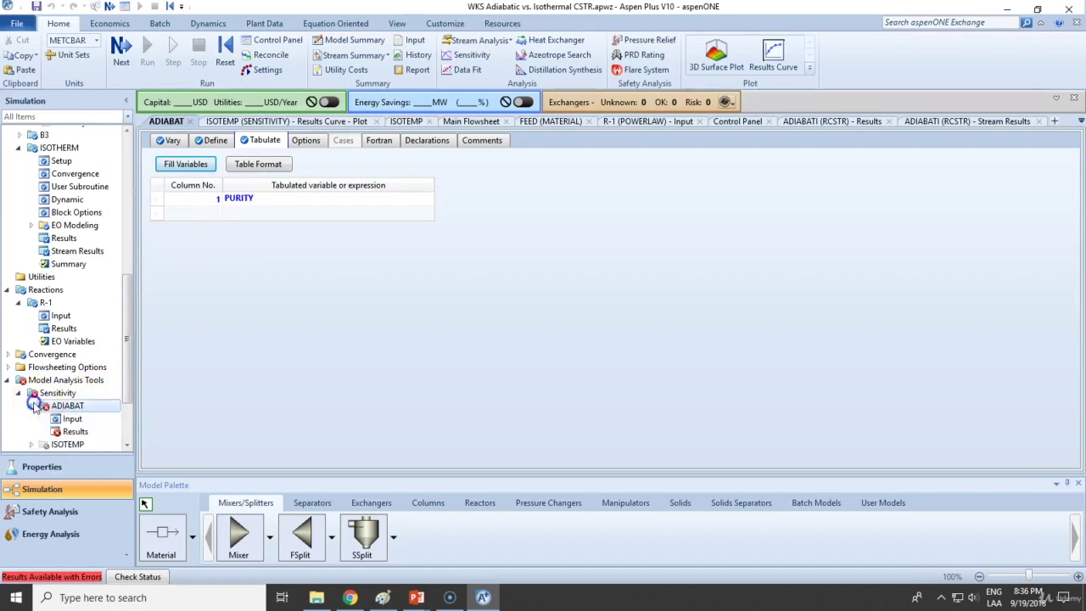
pyautogui.click(73, 424)
pyautogui.moveTo(394, 206); pyautogui.dragTo(389, 323)
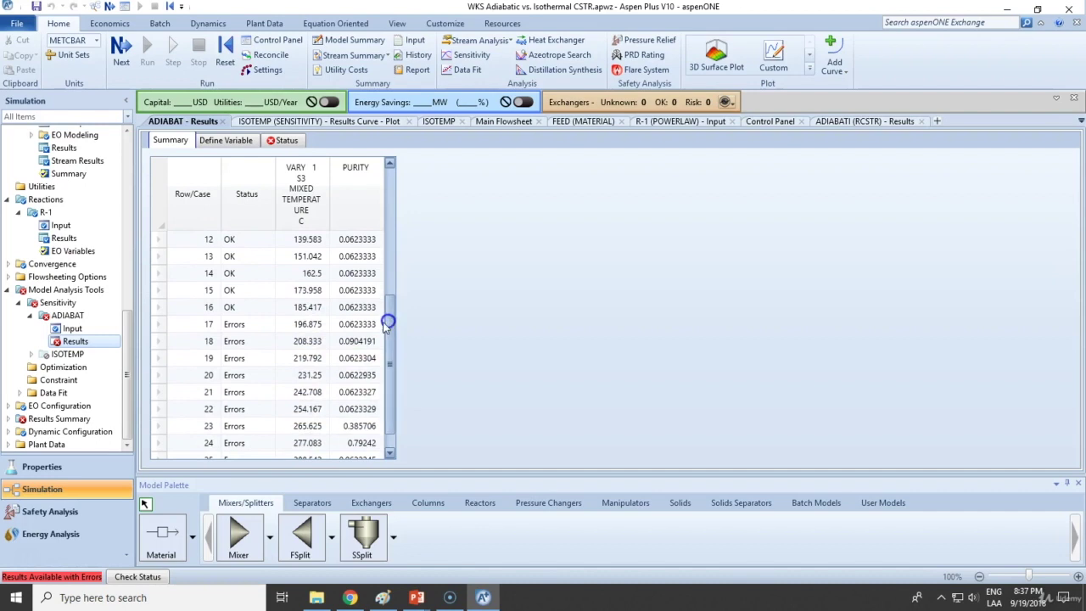
pyautogui.moveTo(246, 310); pyautogui.dragTo(388, 282)
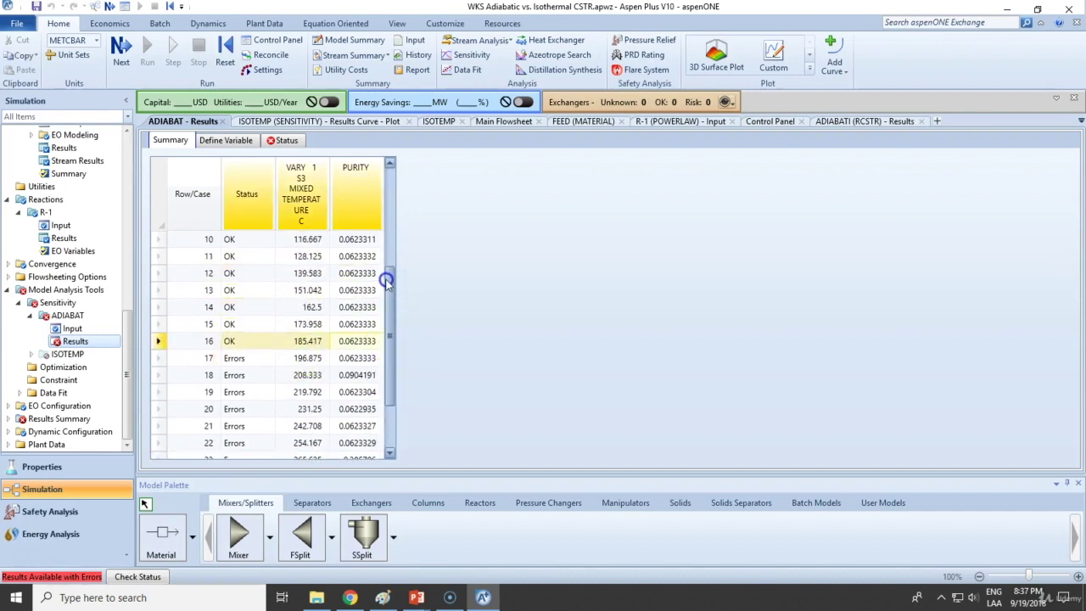
# Create a custom plot of the S3 temperature and PURITY against Row/Case, then open the ADIABAT input
pyautogui.click(771, 56)
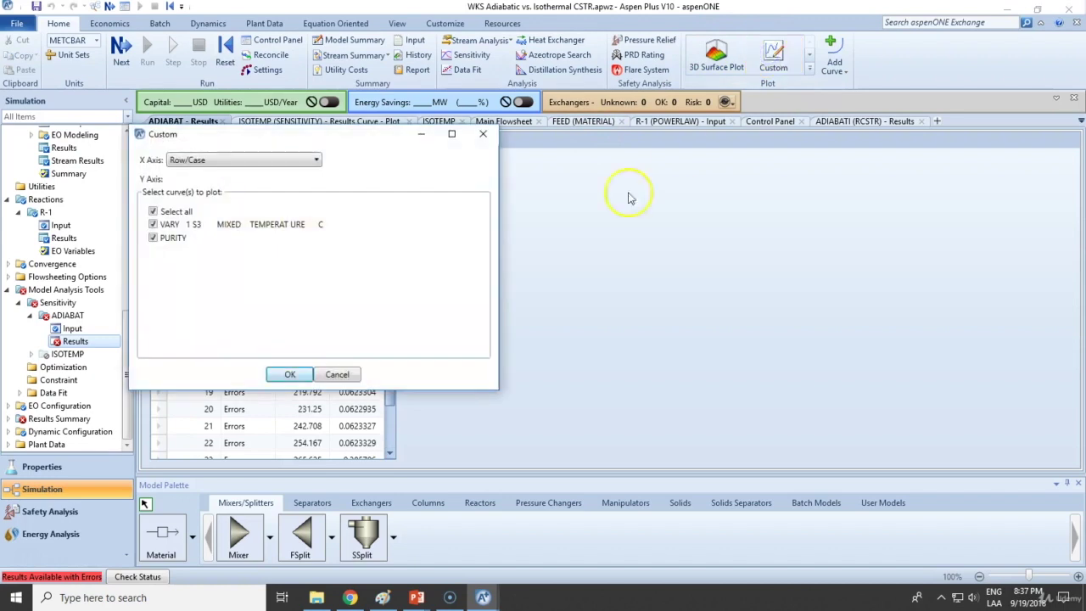
pyautogui.click(289, 374)
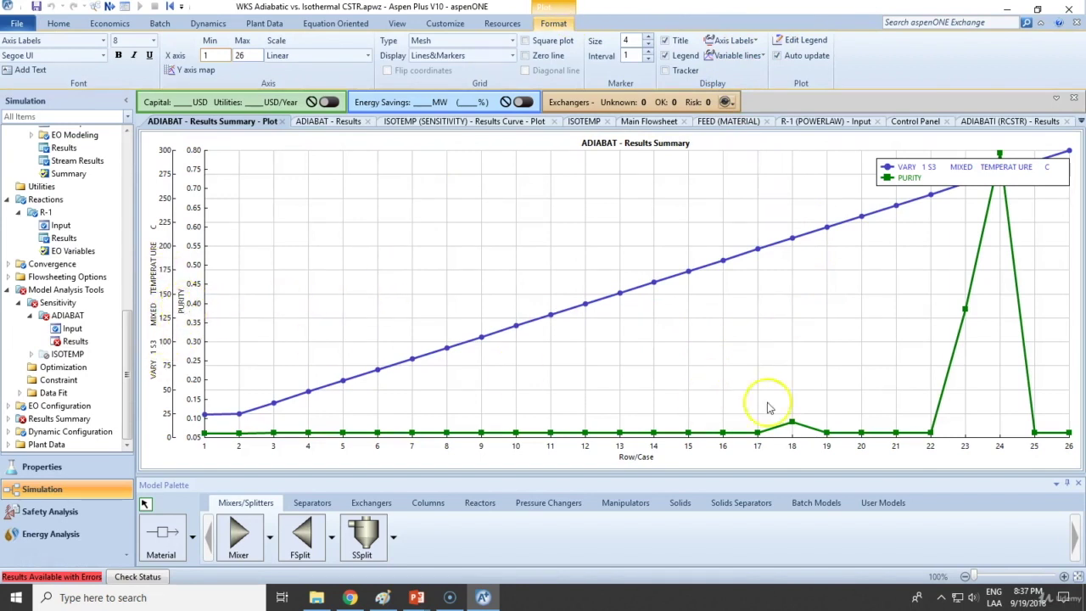
pyautogui.doubleClick(72, 329)
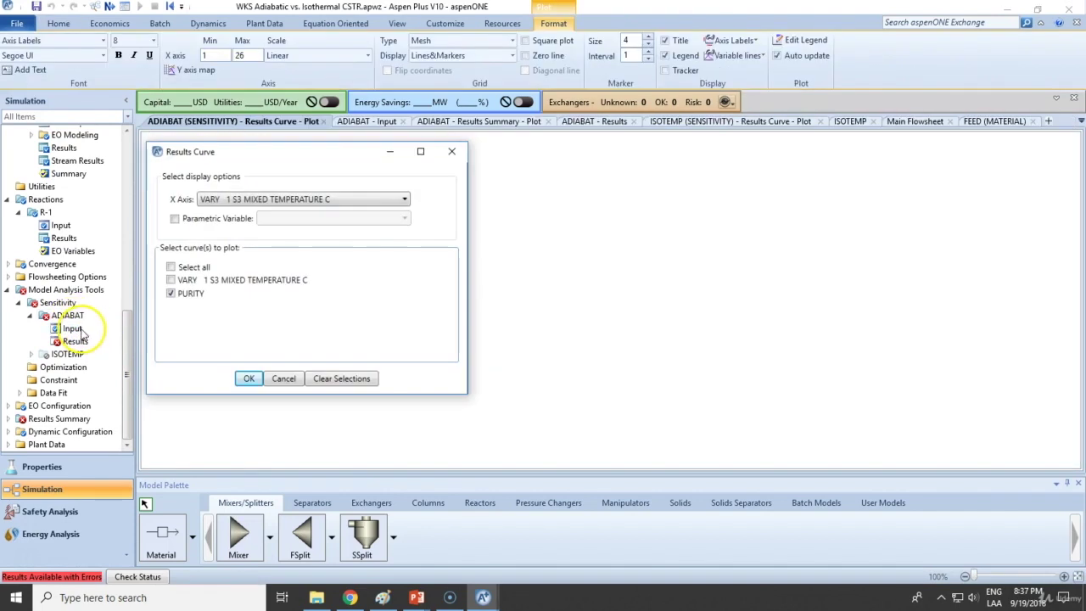
# Plot the PURITY results curve against the S3 mixed temperature and show the tracker on the plot
pyautogui.click(188, 296)
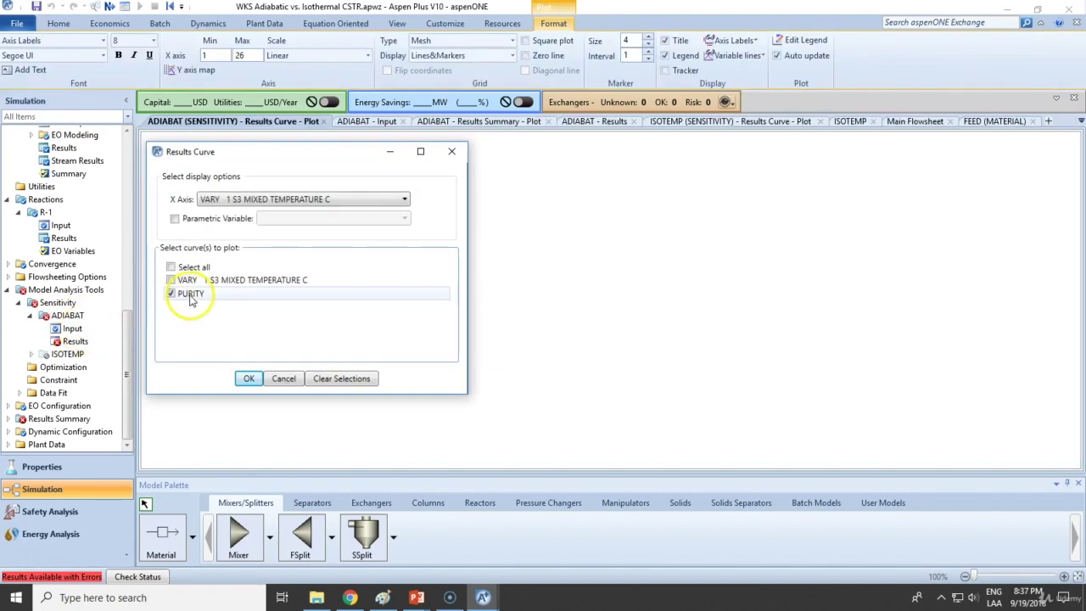
pyautogui.click(249, 378)
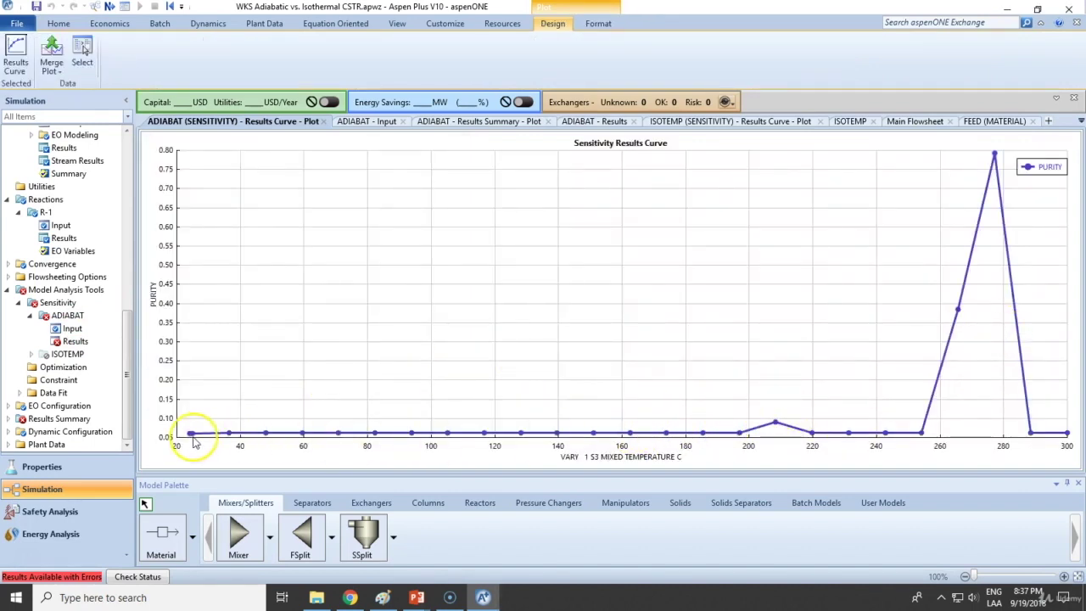
pyautogui.rightClick(243, 431)
pyautogui.click(288, 401)
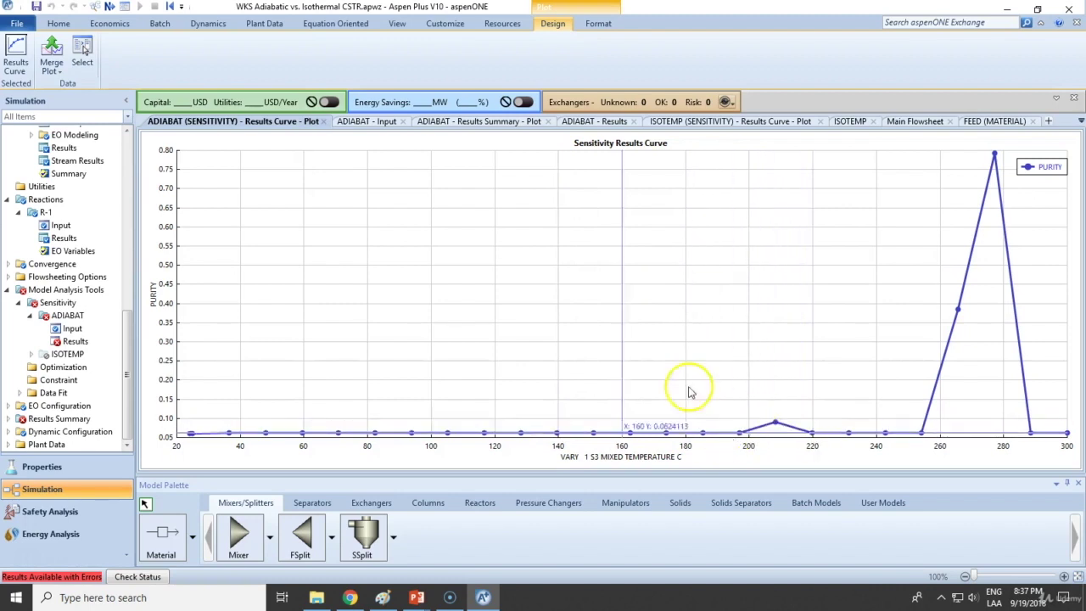
# Examine the temperature, status and PURITY of all cases in the ADIABAT results summary
pyautogui.click(75, 341)
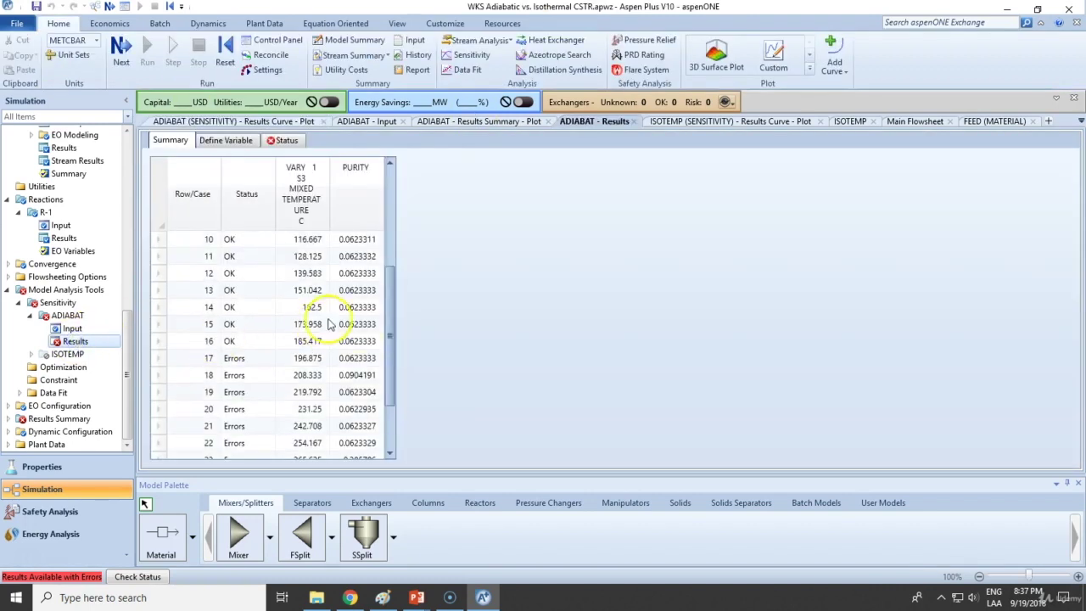
pyautogui.scroll(3, 371, 292)
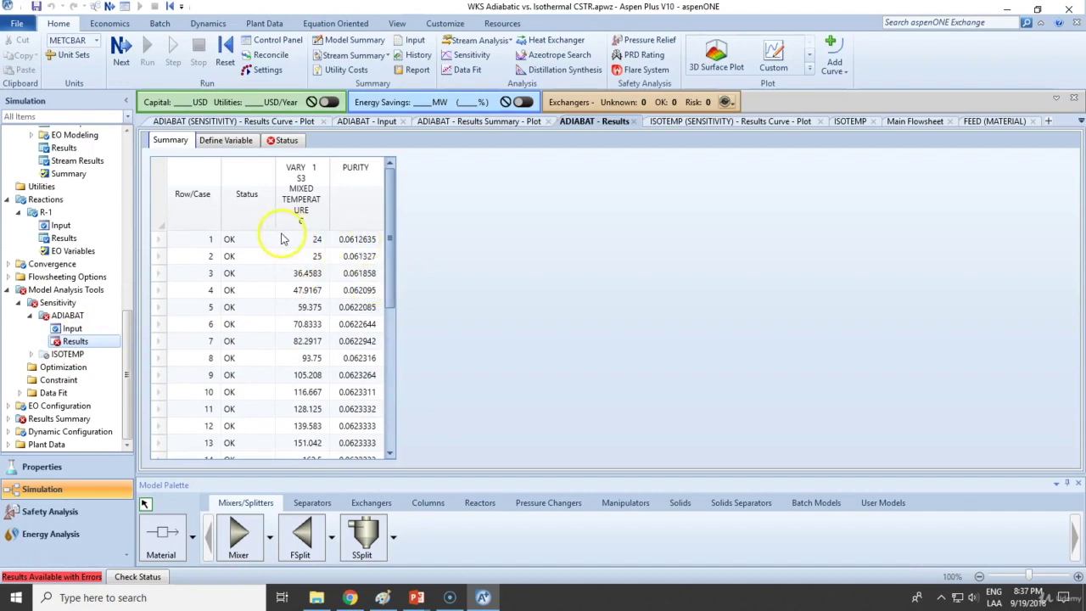
pyautogui.scroll(-3, 364, 272)
pyautogui.scroll(-2, 357, 284)
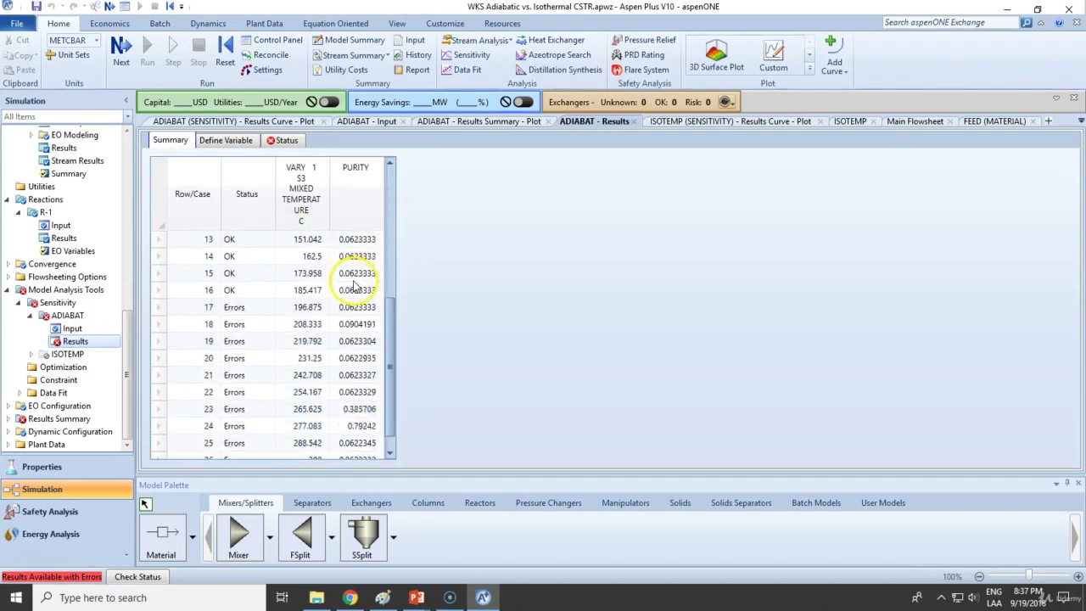
# Create a new sampled variable named TEMP in the ADIABAT sensitivity analysis and select it for editing
pyautogui.click(81, 316)
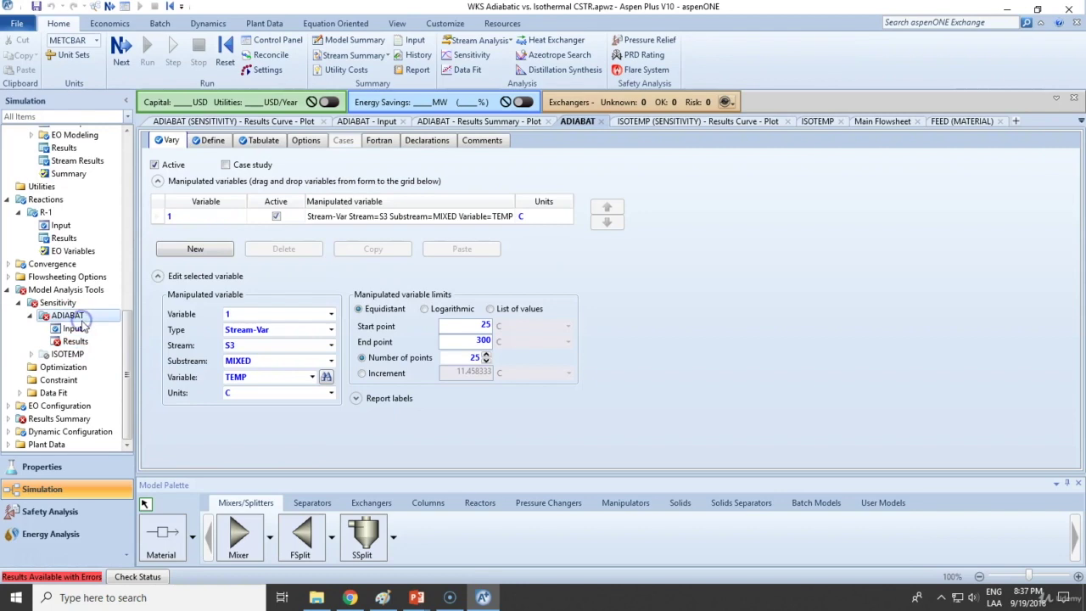
pyautogui.click(209, 141)
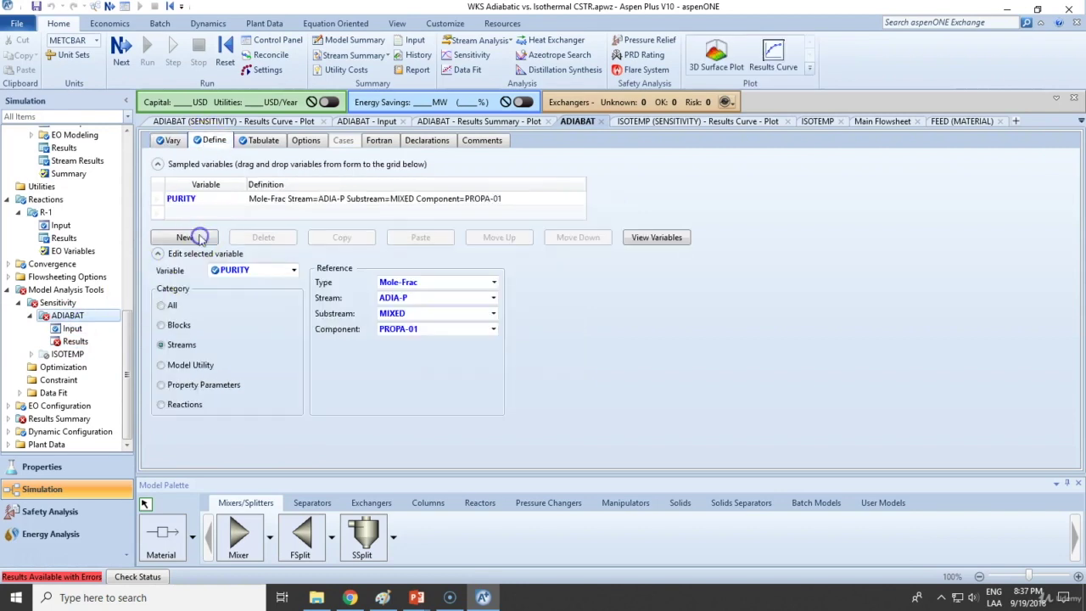
pyautogui.click(207, 239)
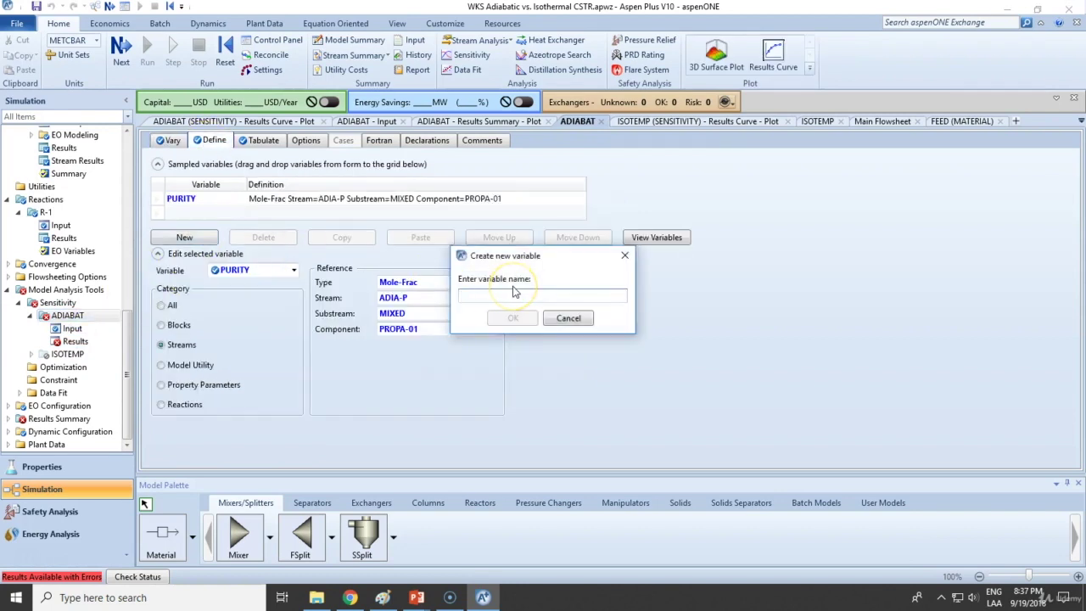
pyautogui.write('TEMP')
pyautogui.press('Return')
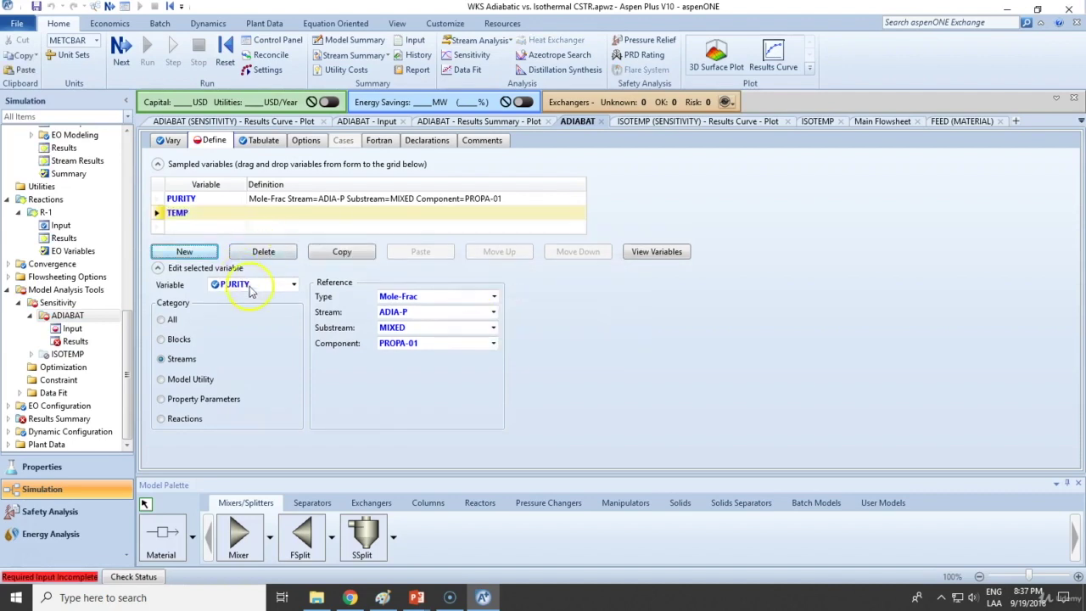
pyautogui.click(226, 218)
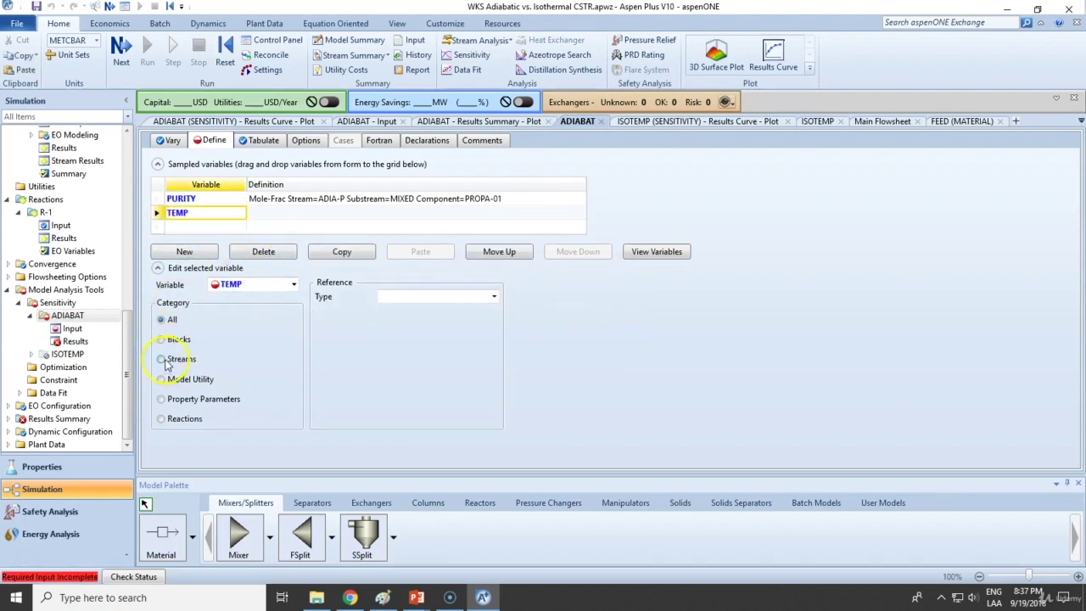
# Define TEMP as a Block-Var of block ADIABATI using the calculated reactor temperature TCALC, found by searching for temp
pyautogui.click(183, 340)
pyautogui.click(492, 296)
pyautogui.click(490, 295)
pyautogui.click(491, 295)
pyautogui.click(427, 310)
pyautogui.click(492, 313)
pyautogui.click(437, 322)
pyautogui.click(490, 329)
pyautogui.click(462, 207)
pyautogui.write('te')
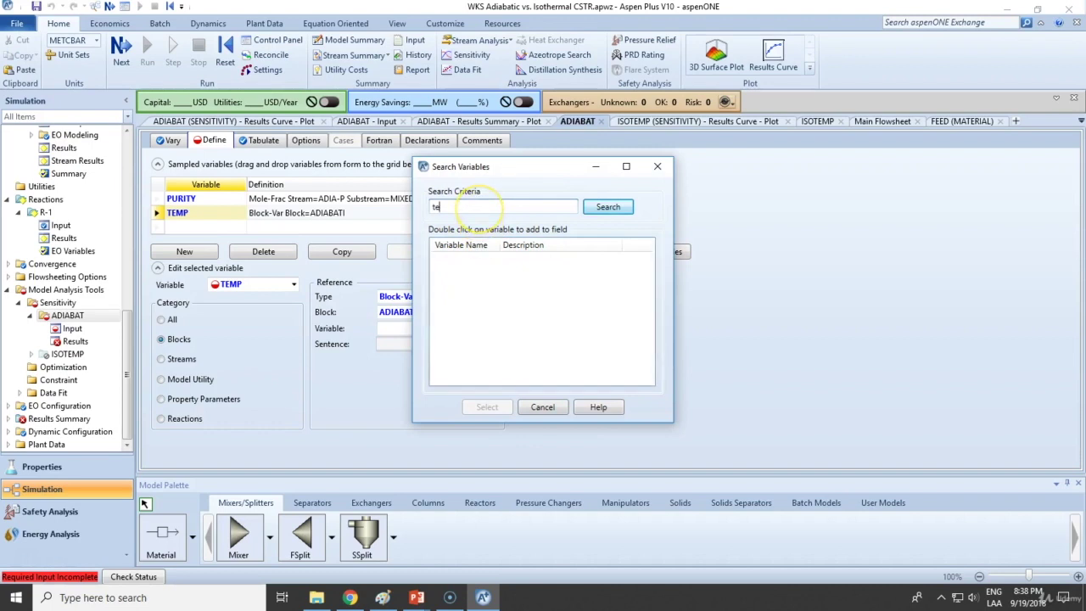
pyautogui.write('mp')
pyautogui.press('Return')
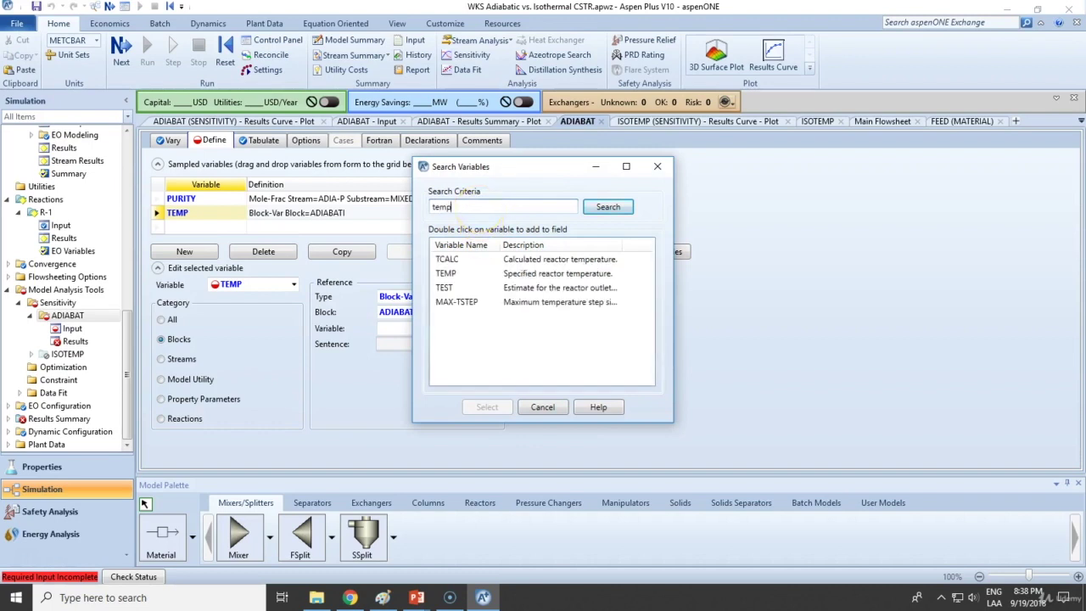
pyautogui.click(533, 259)
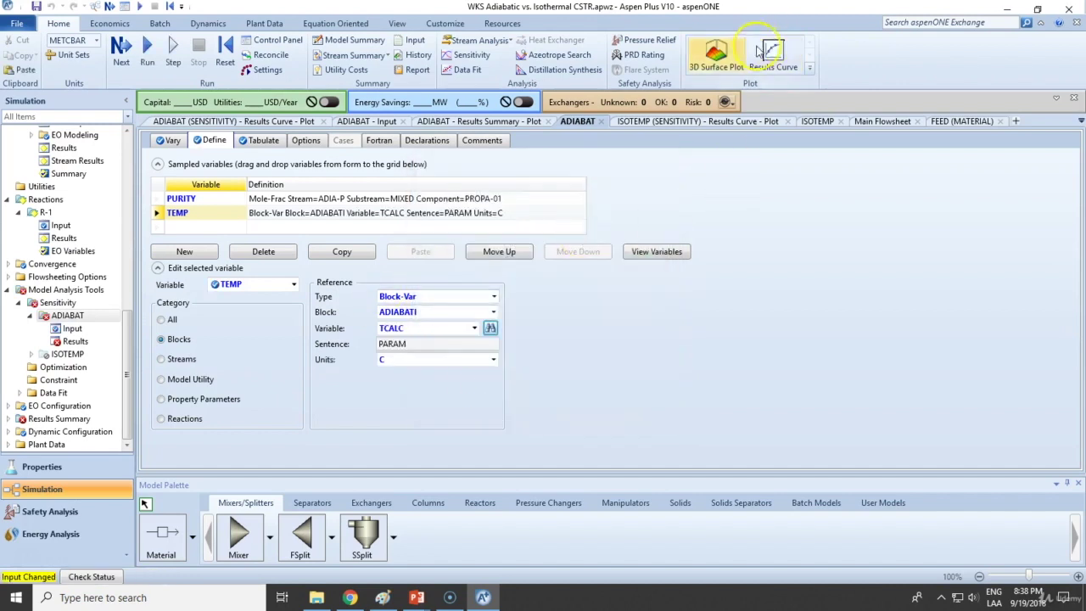
# Run the simulation and review the cases in the ADIABAT results summary
pyautogui.click(122, 48)
pyautogui.click(628, 325)
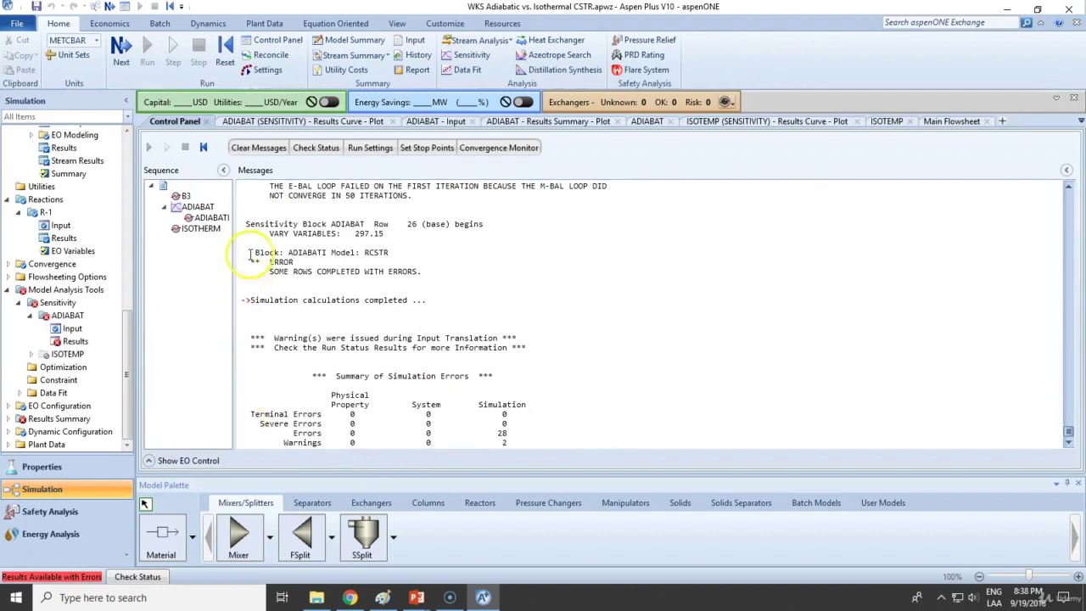
pyautogui.click(75, 341)
pyautogui.scroll(-2, 301, 313)
pyautogui.scroll(-1, 297, 280)
pyautogui.scroll(3, 288, 271)
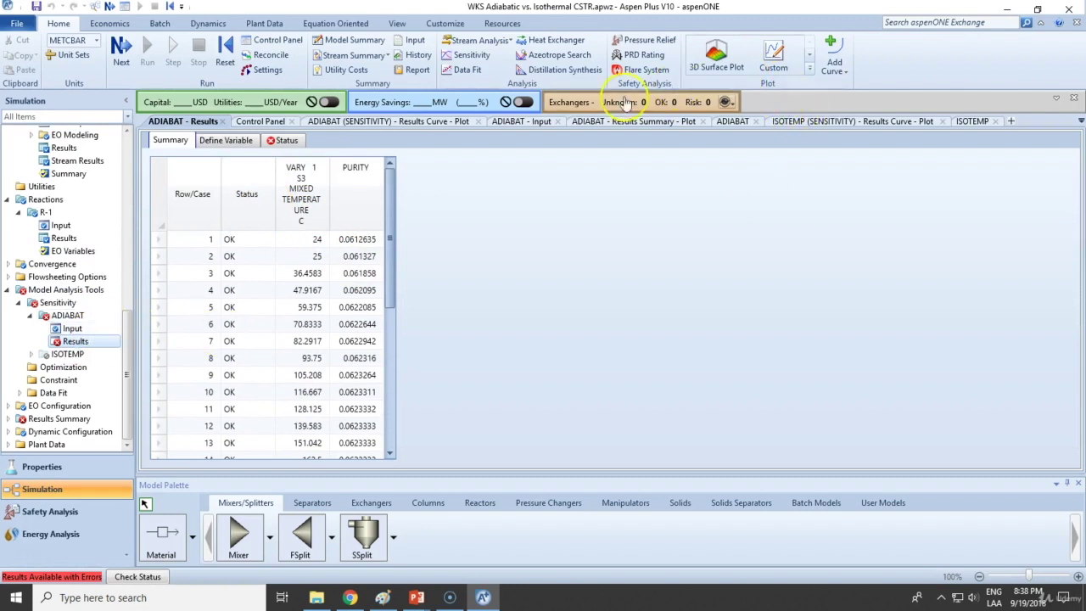
# Read the ADIABAT status messages and check which variables can be plotted as a results curve
pyautogui.click(284, 140)
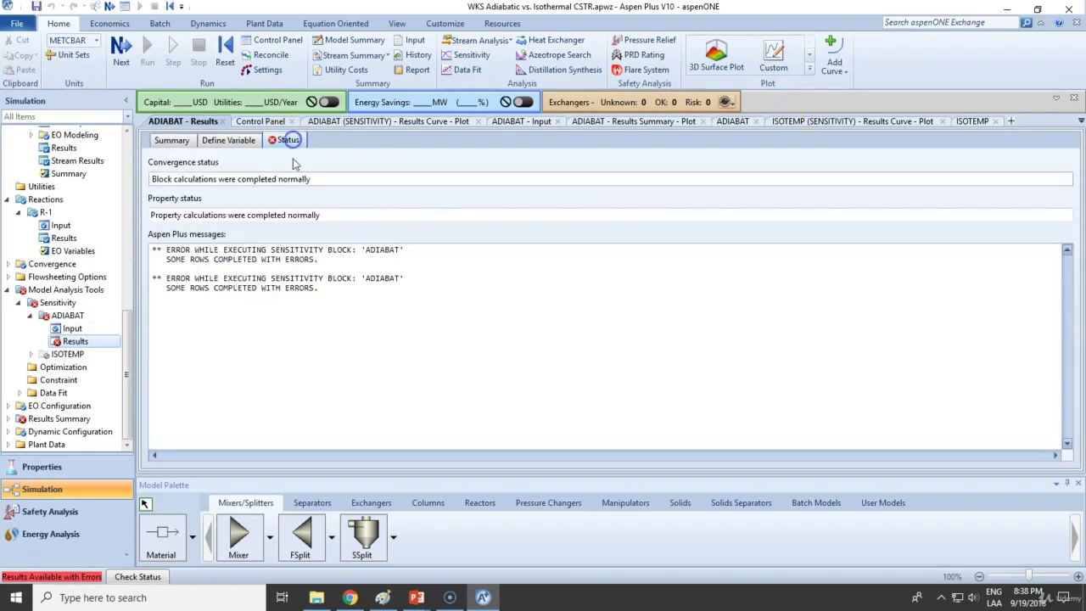
pyautogui.tripleClick(255, 257)
pyautogui.click(403, 278)
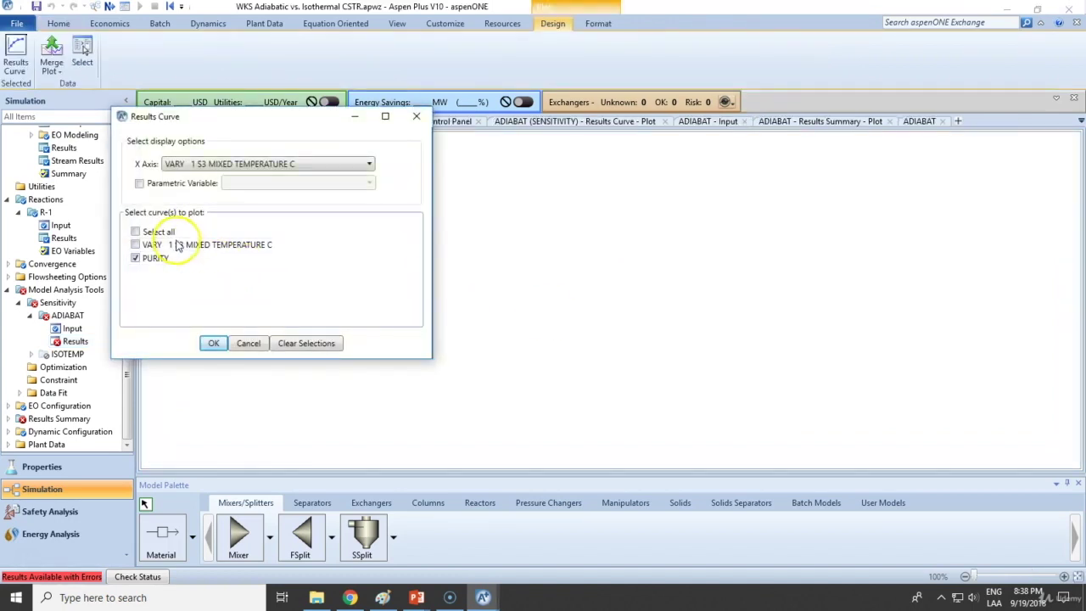
pyautogui.click(215, 343)
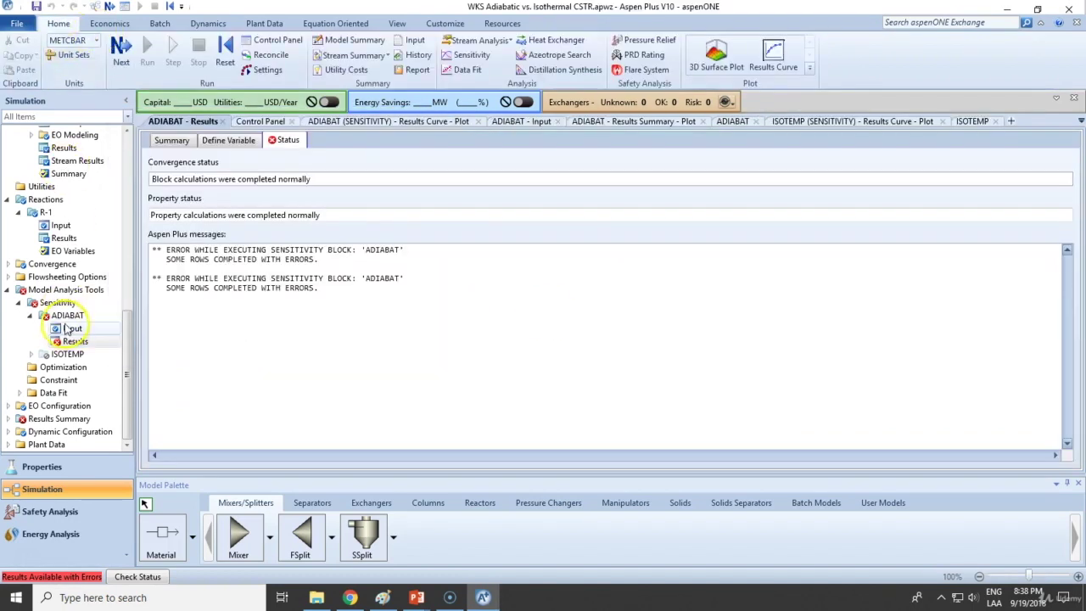
# Fill the ADIABAT tabulation with the defined variables PURITY and TEMP and run the simulation
pyautogui.click(68, 328)
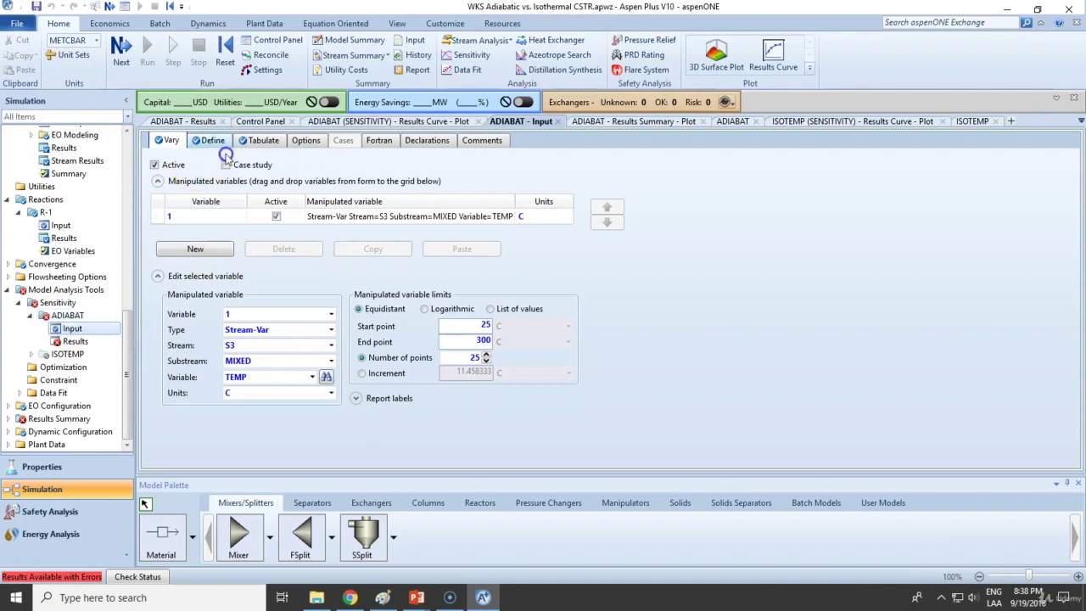
pyautogui.click(262, 141)
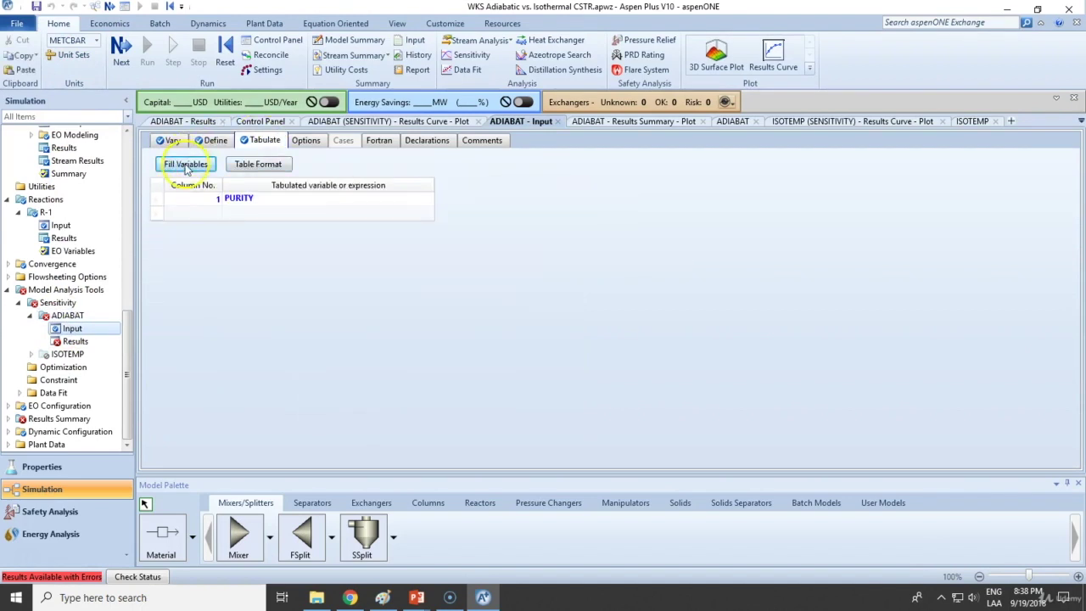
pyautogui.click(186, 164)
pyautogui.click(525, 315)
pyautogui.press('F4')
pyautogui.click(640, 332)
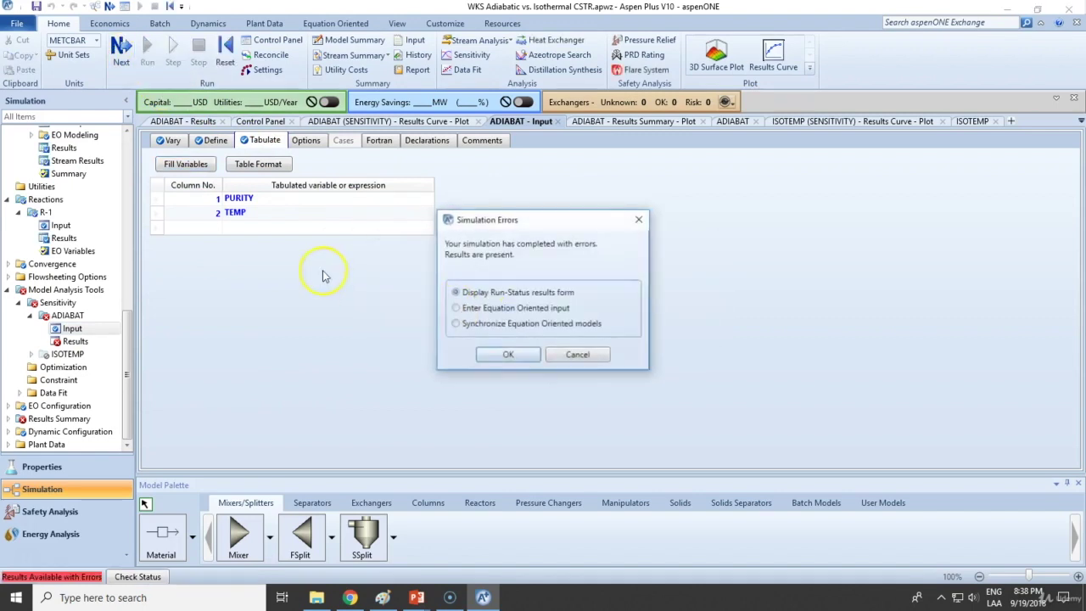
# Display the Run-Status results form and read the input translation warning about the varied variable in ADIABAT
pyautogui.click(523, 355)
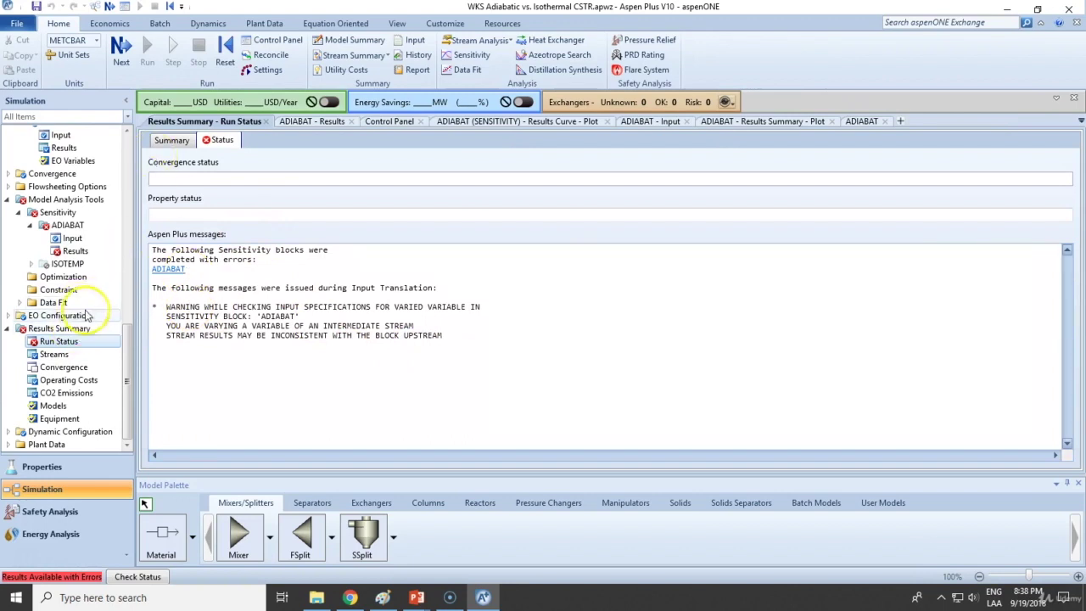
pyautogui.moveTo(167, 307); pyautogui.dragTo(470, 314)
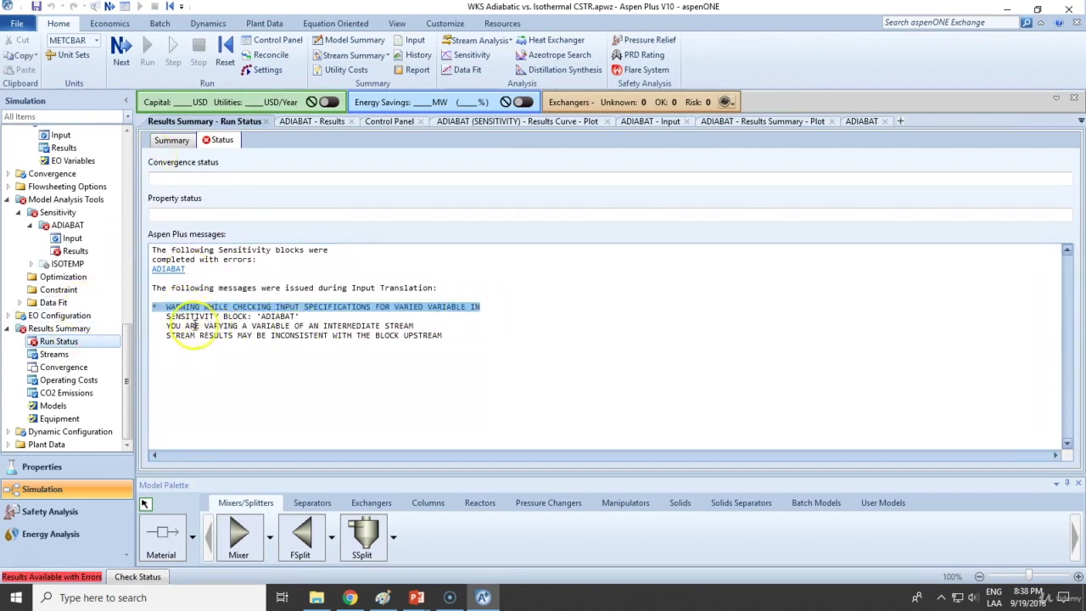
pyautogui.moveTo(167, 326); pyautogui.dragTo(405, 326)
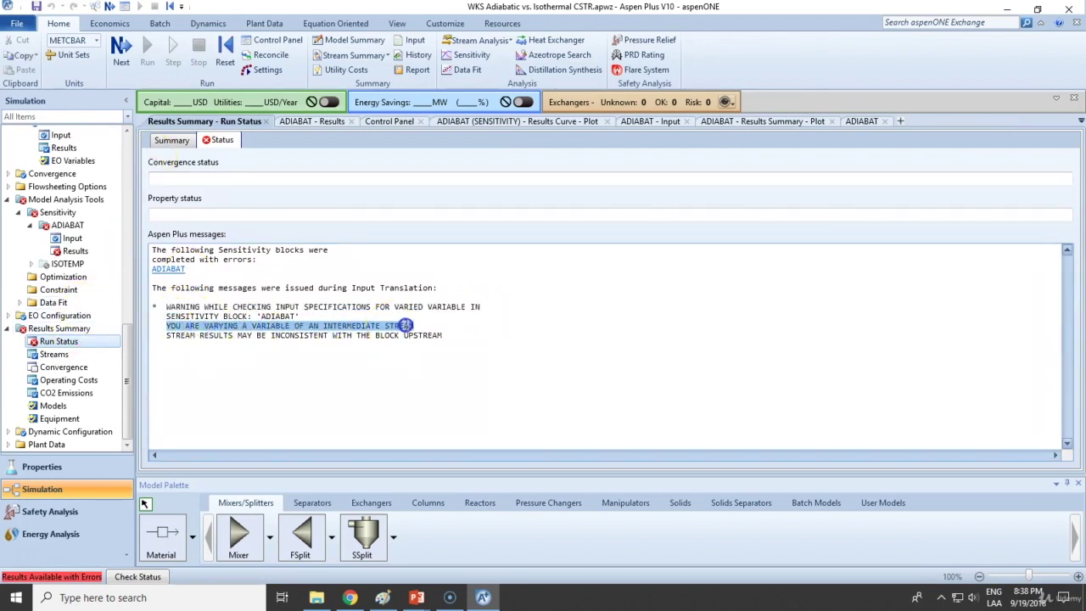
pyautogui.click(209, 334)
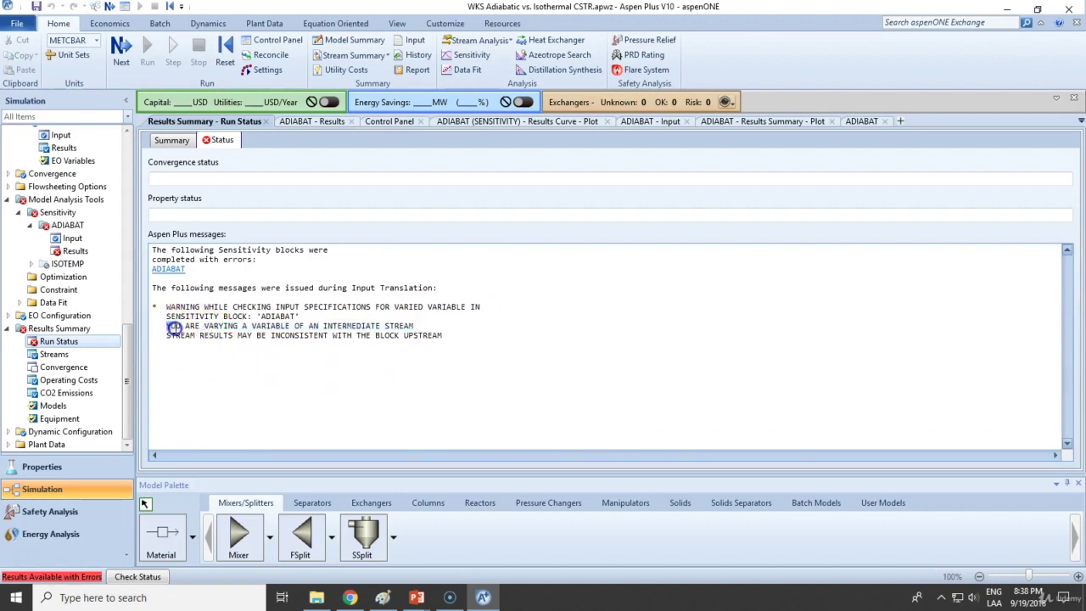
pyautogui.moveTo(173, 326); pyautogui.dragTo(441, 323)
pyautogui.moveTo(169, 336); pyautogui.dragTo(435, 334)
pyautogui.click(415, 335)
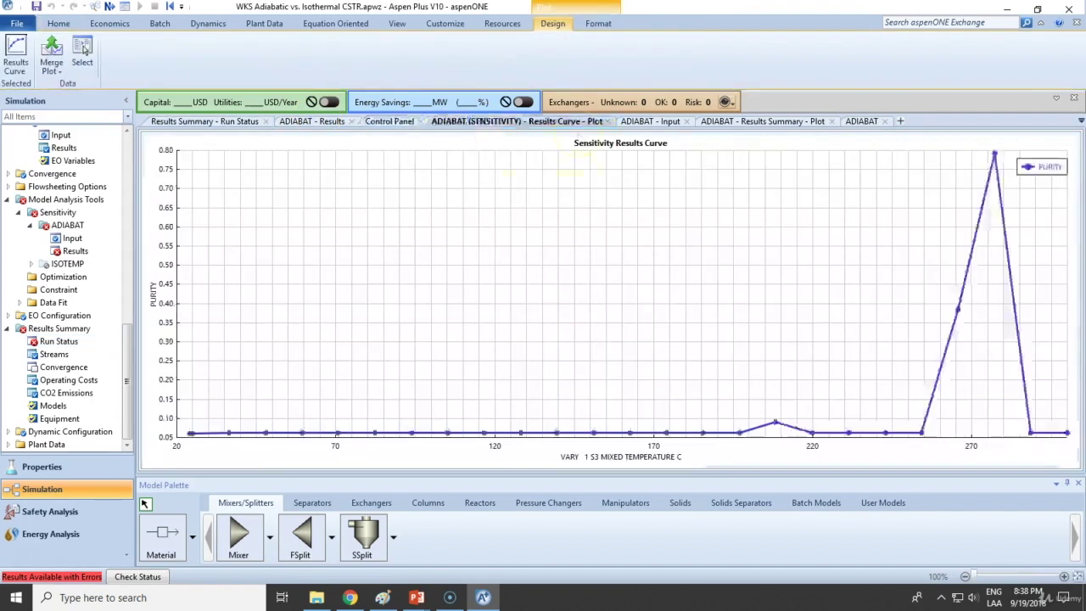
# Check the flowsheet, set the manipulated stream of ADIABAT to FEED, and run the simulation
pyautogui.click(301, 553)
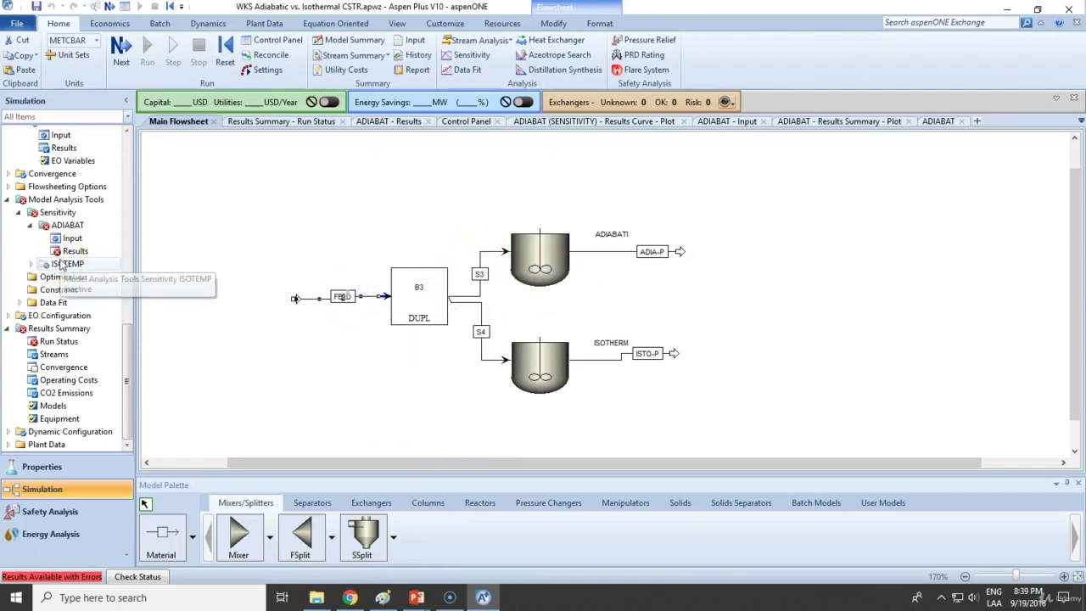
pyautogui.doubleClick(71, 224)
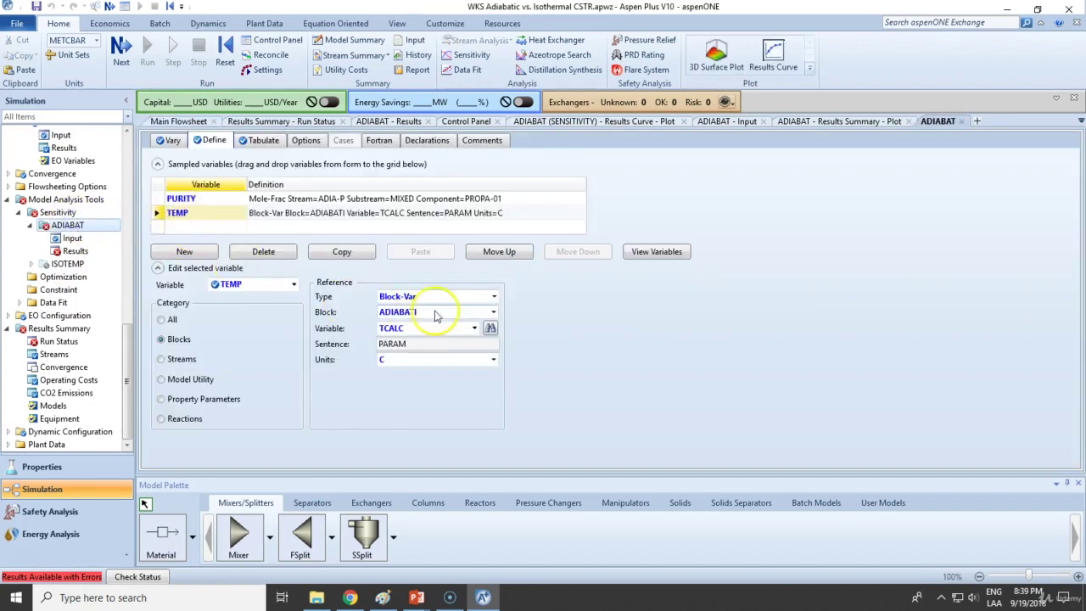
pyautogui.click(167, 140)
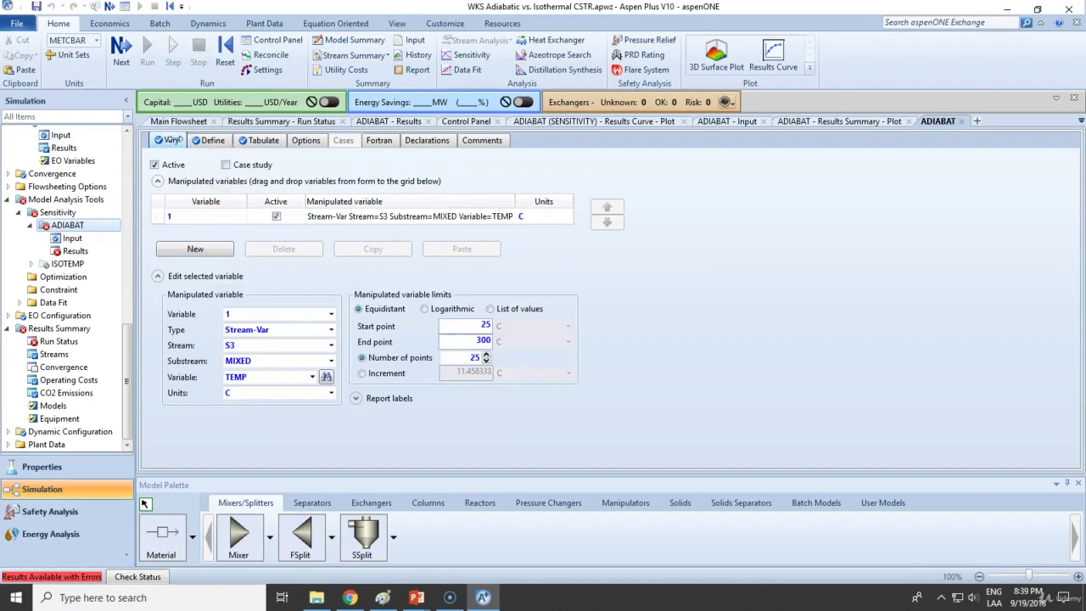
pyautogui.click(331, 346)
pyautogui.click(286, 371)
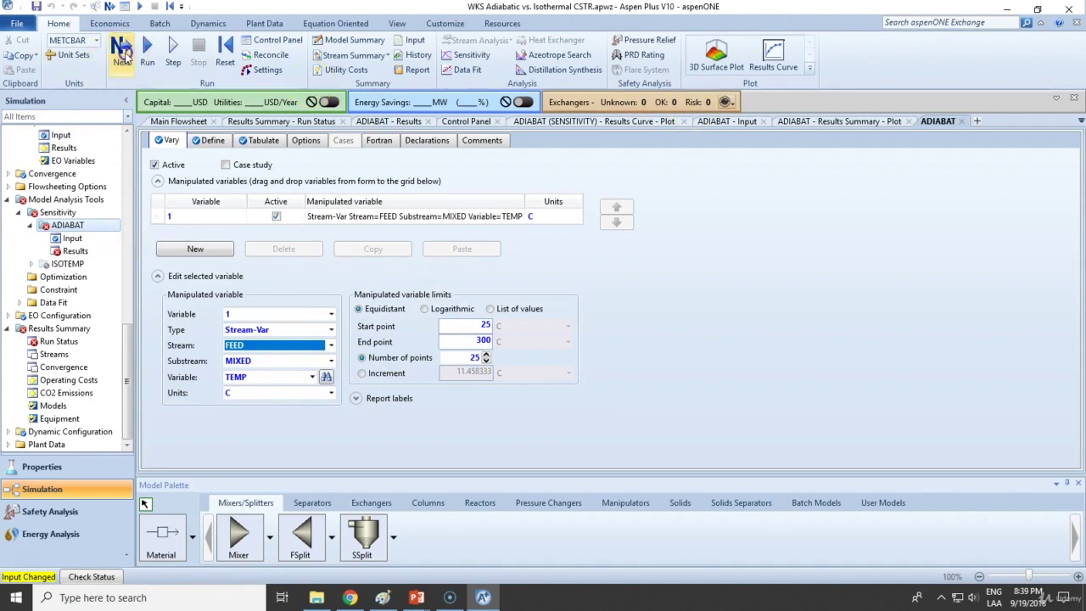
pyautogui.click(121, 49)
pyautogui.click(613, 324)
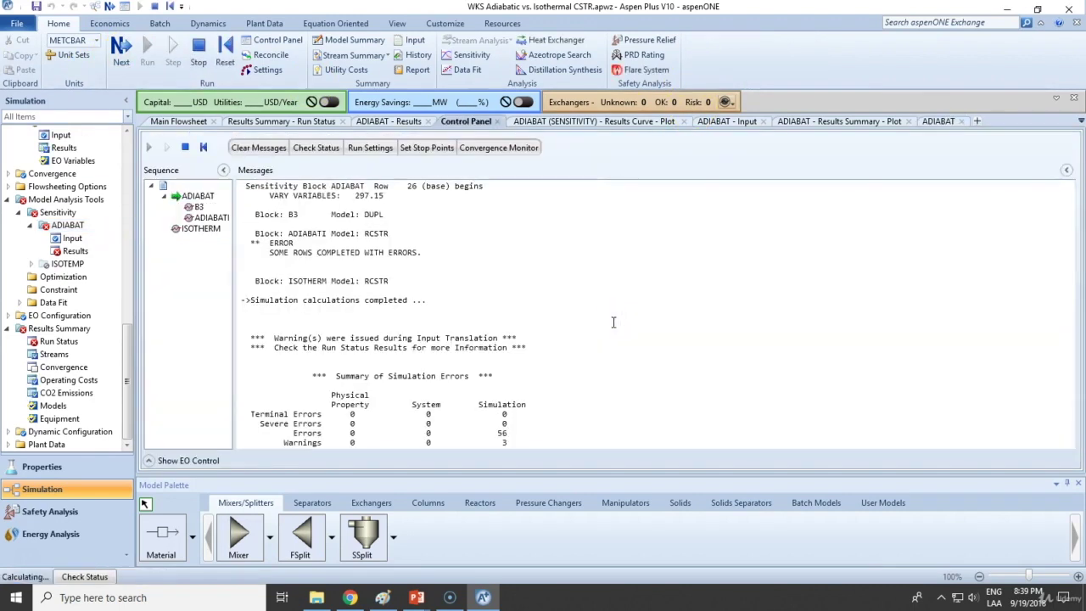
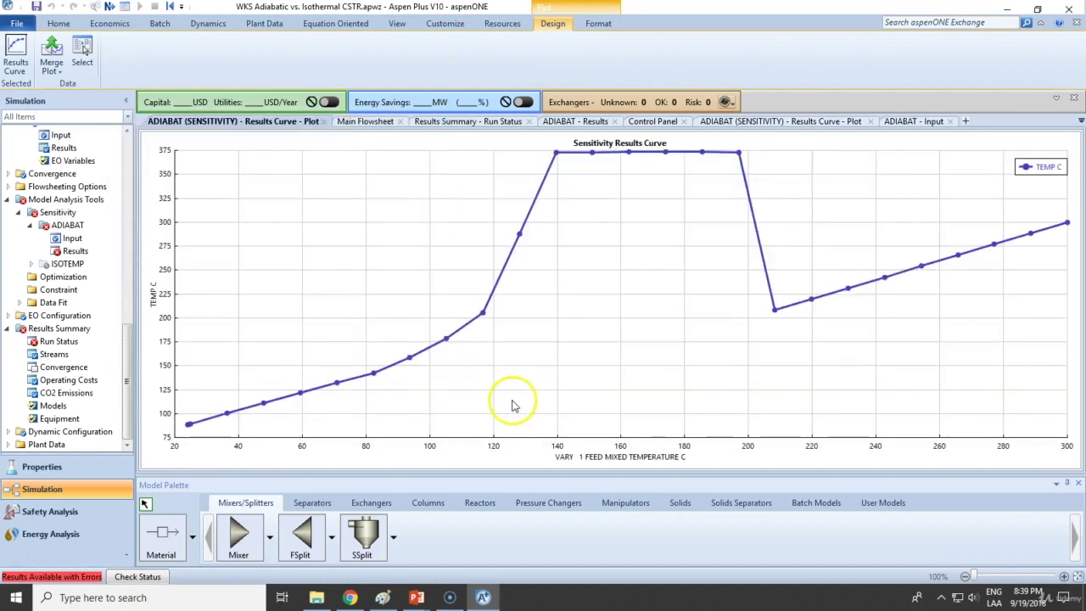
# Show the tracker on the TEMP versus FEED temperature curve and read the point at the lowest feed temperature
pyautogui.rightClick(194, 427)
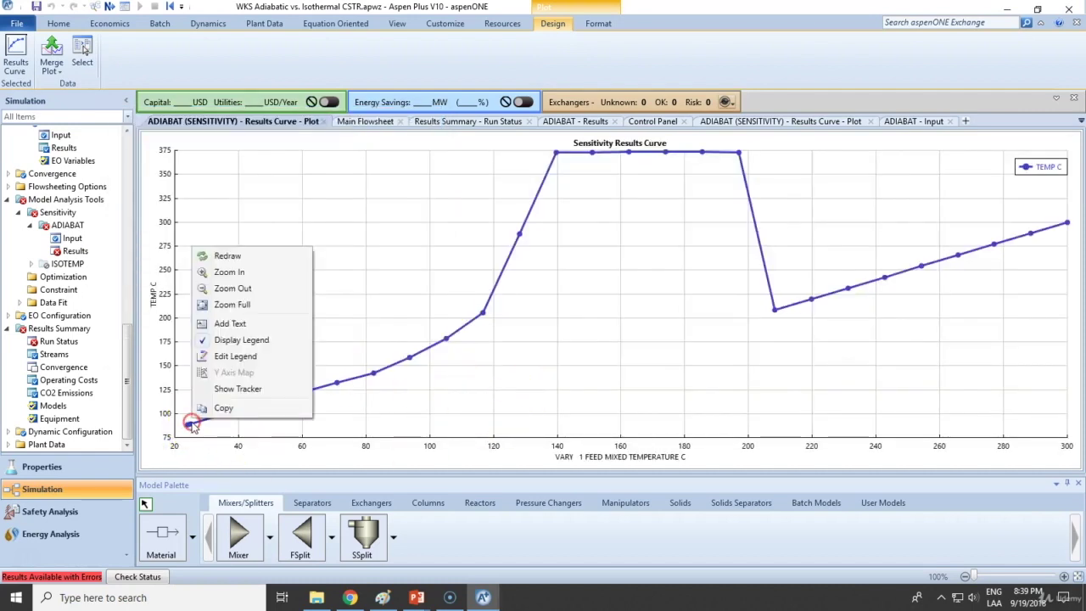
pyautogui.click(239, 389)
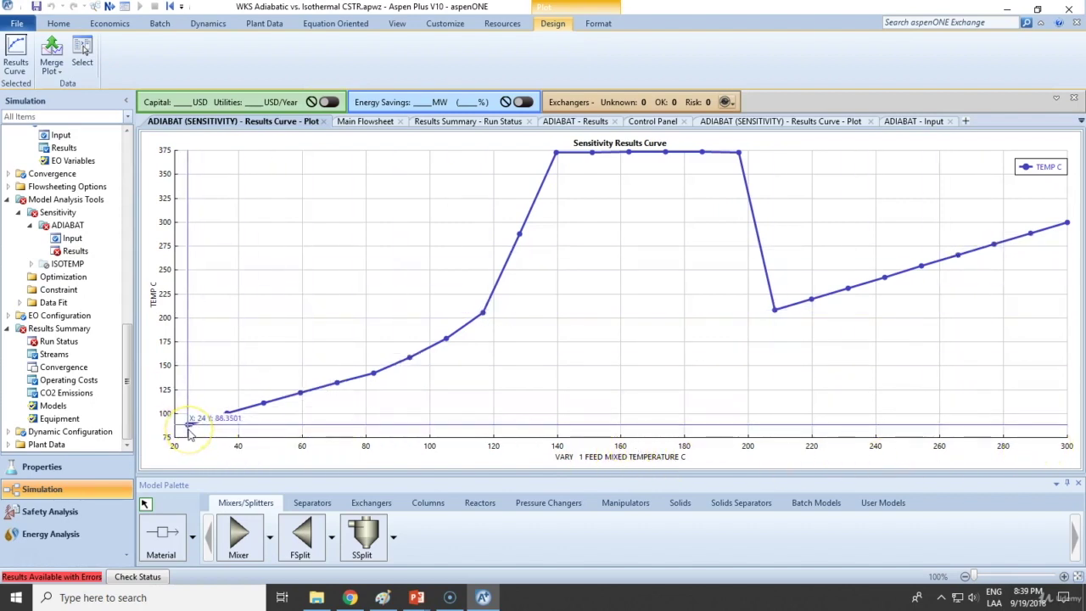
# Trace the TEMP curve from the lowest feed temperature to the point after its sharp drop, and check the ADIABATI reactor on the flowsheet
pyautogui.click(162, 292)
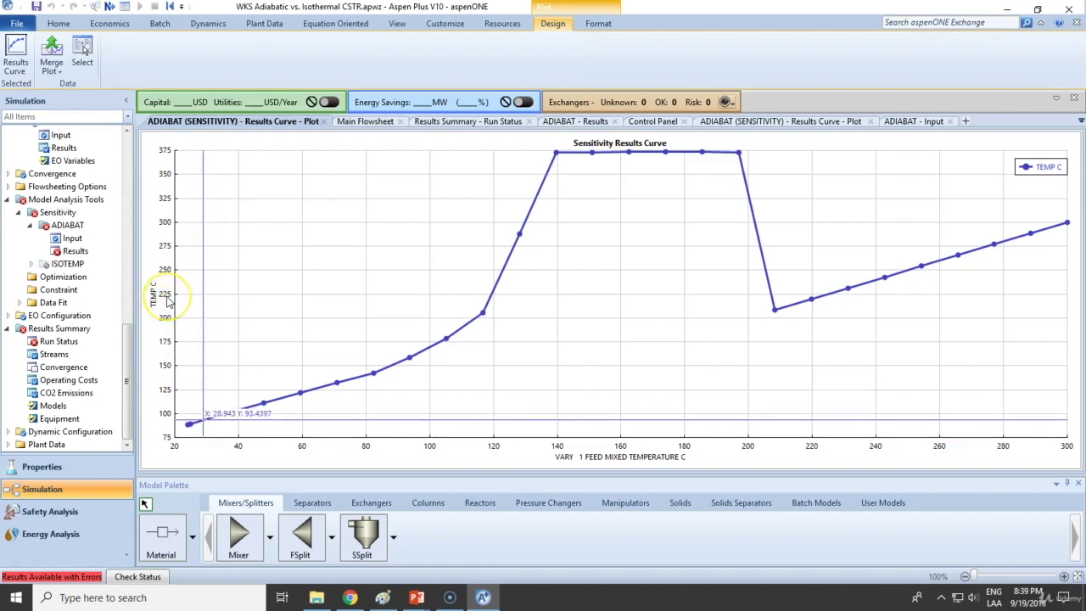
pyautogui.click(182, 421)
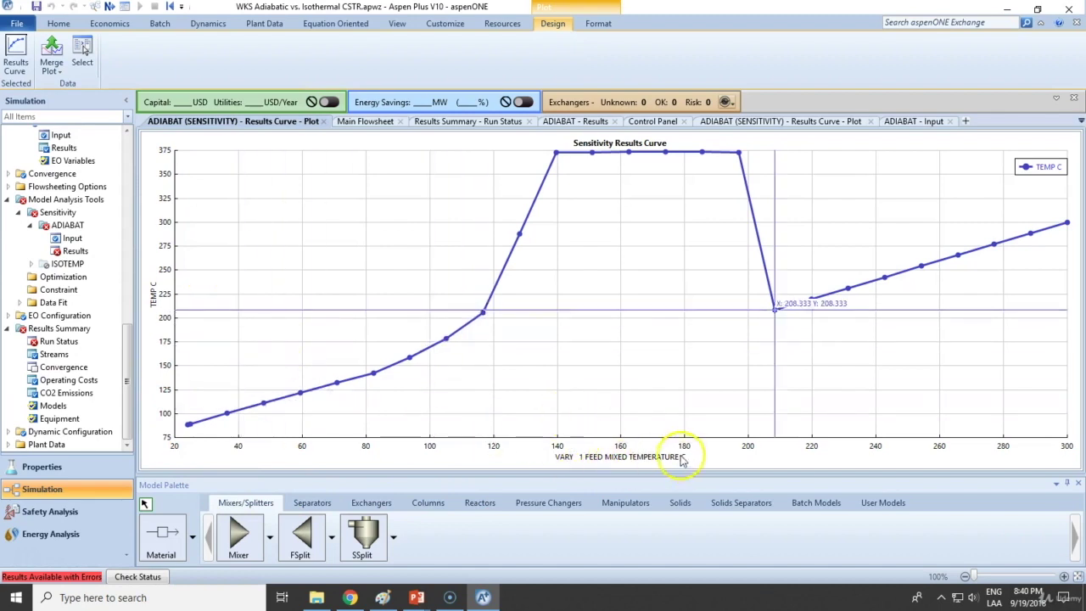
pyautogui.click(201, 188)
pyautogui.click(94, 10)
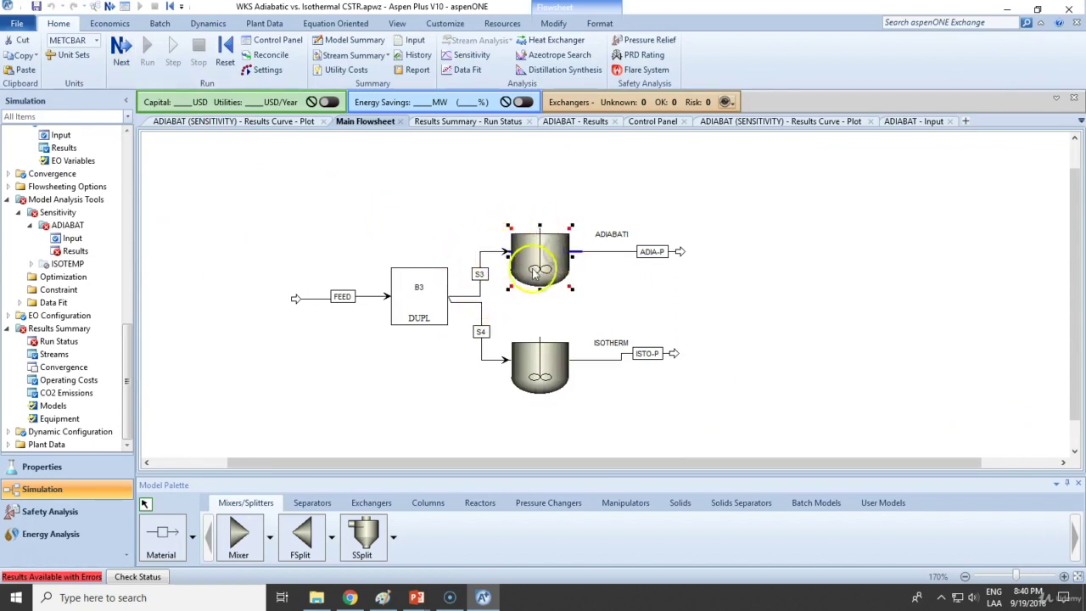
# Close the older ADIABAT sensitivity results curve plot and return to the TEMP versus feed temperature plot
pyautogui.click(900, 124)
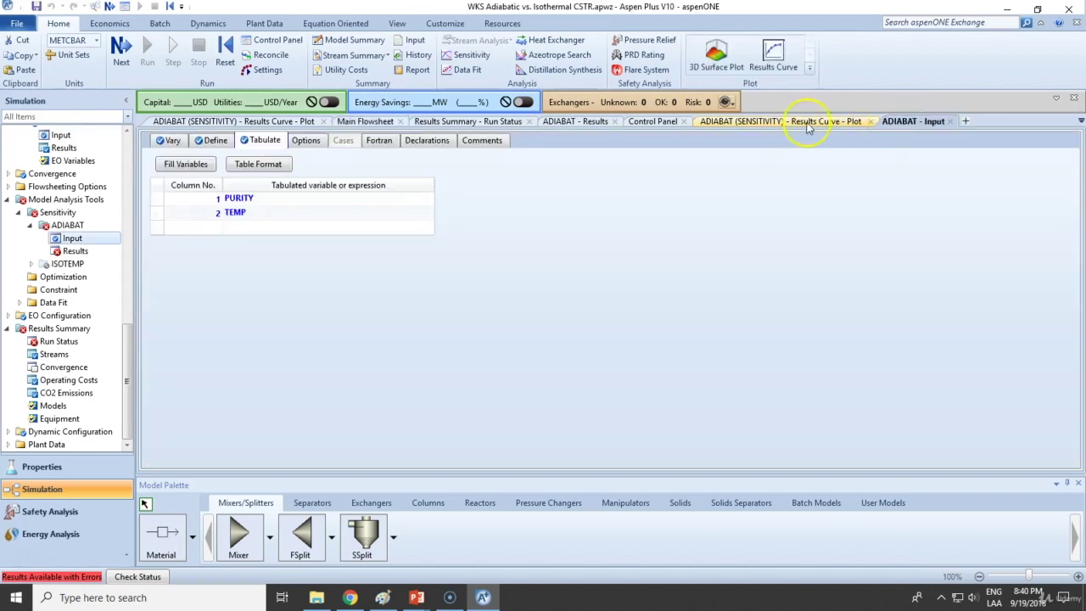
pyautogui.click(794, 123)
pyautogui.click(869, 120)
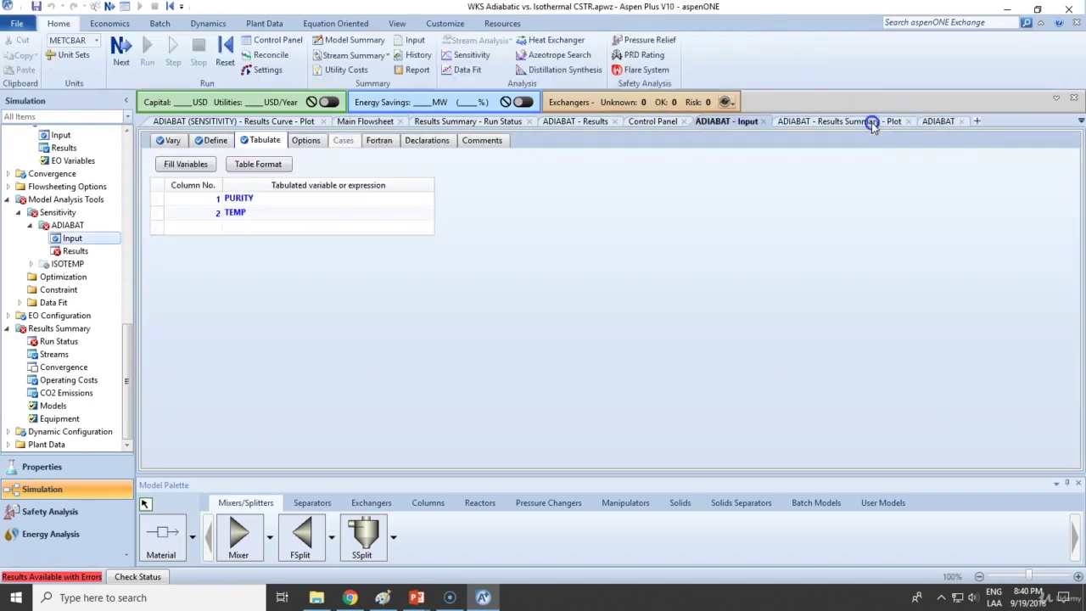
pyautogui.click(277, 124)
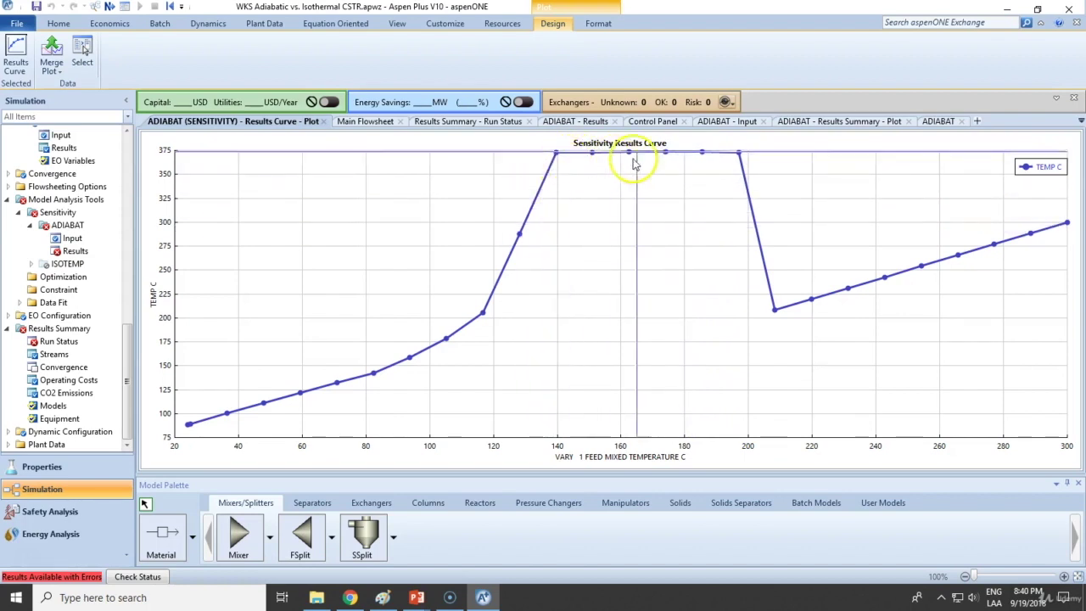
# Examine the TEMP curve's high plateau and the rising section before it, and return to the main flowsheet
pyautogui.moveTo(743, 170)
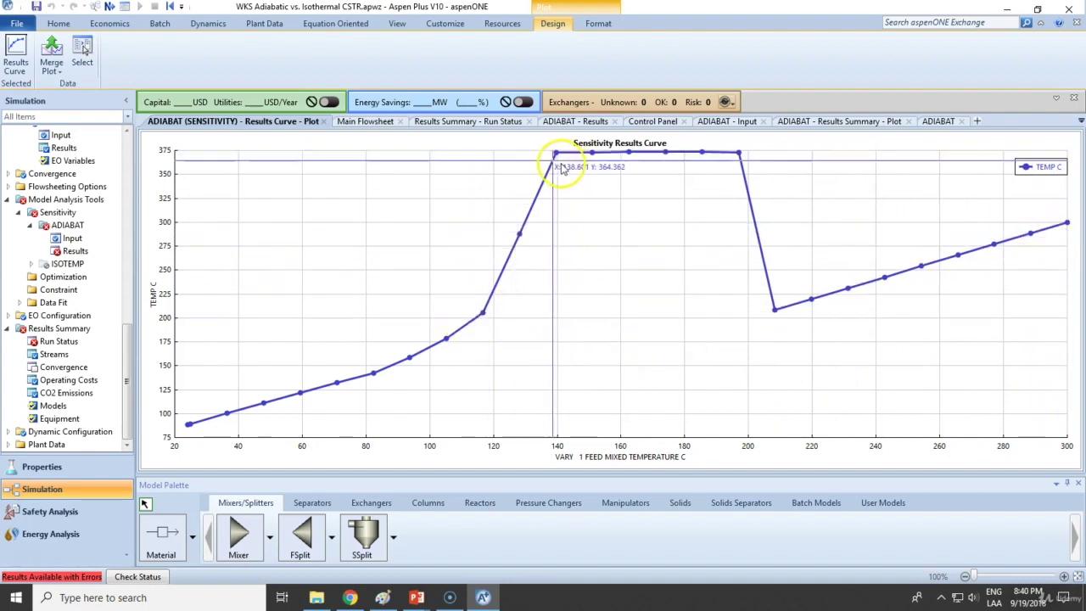
pyautogui.moveTo(558, 169); pyautogui.dragTo(406, 283)
pyautogui.moveTo(175, 407); pyautogui.dragTo(172, 437)
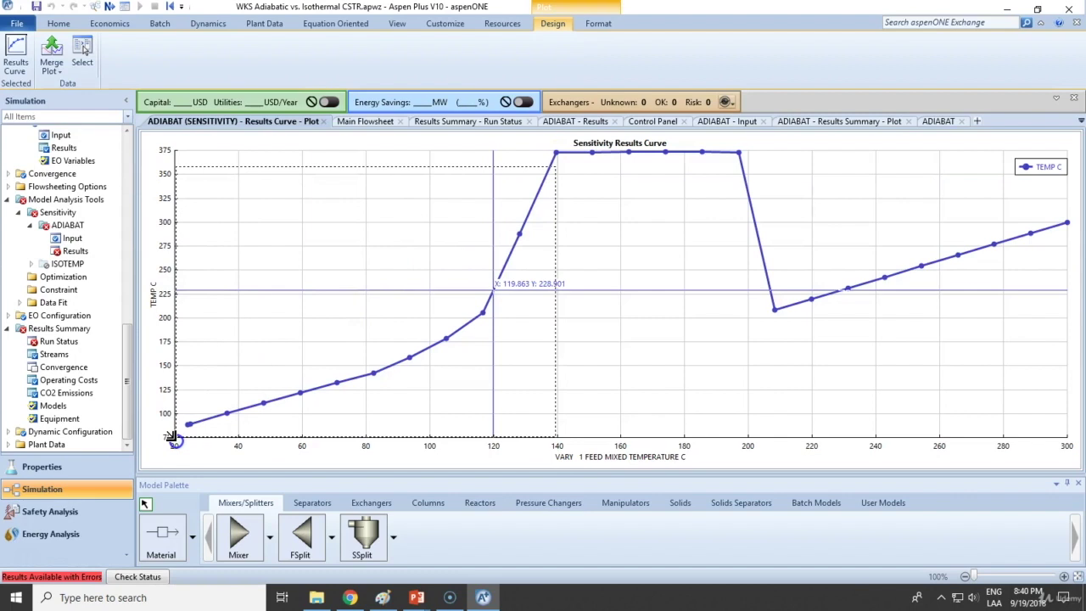
pyautogui.moveTo(199, 443); pyautogui.dragTo(116, 509)
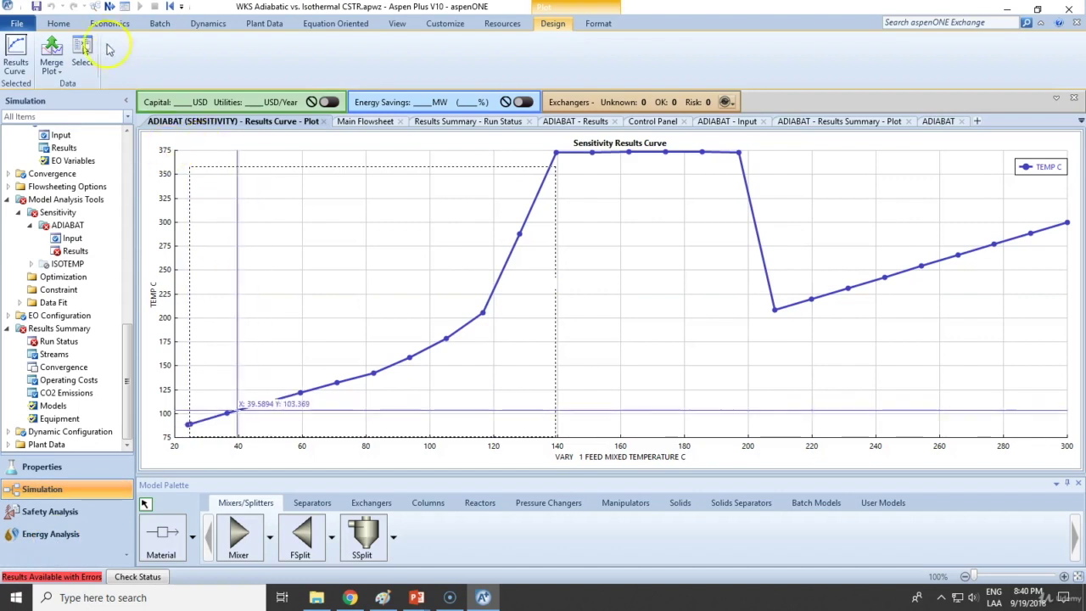
pyautogui.click(98, 5)
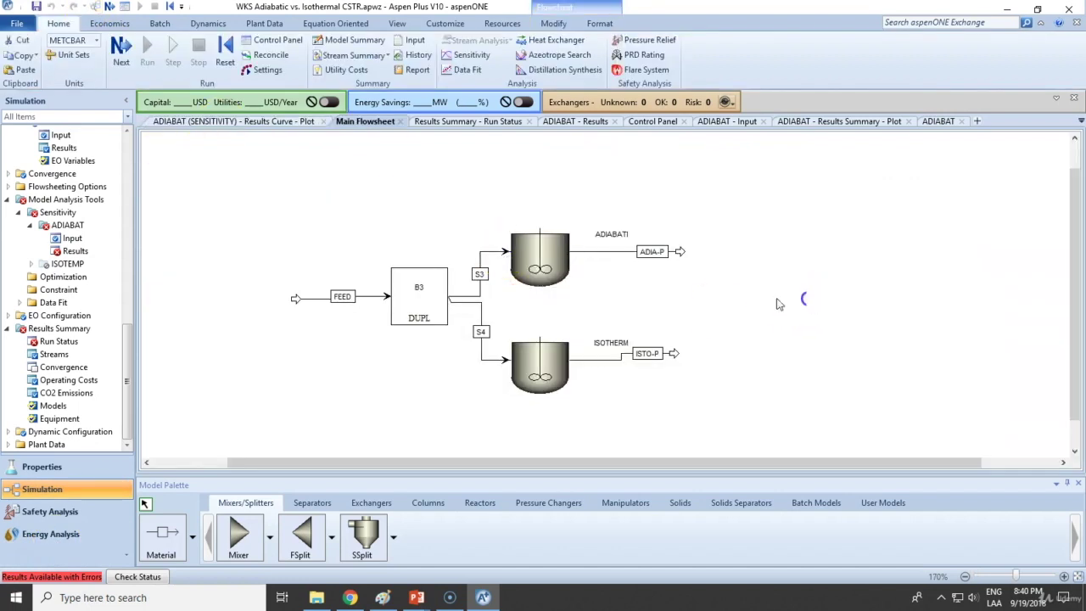